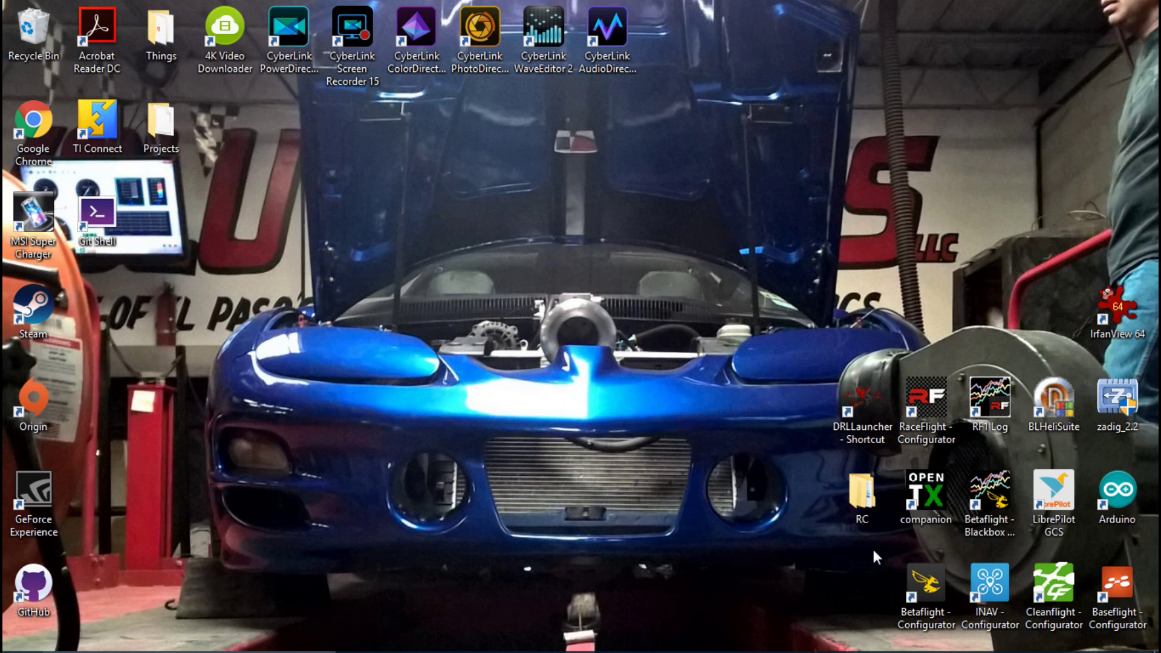
# - Open BLHeliSuite, connect to the flight controller on COM 19 and read the setup of the attached ESCs
pyautogui.doubleClick(1064, 400)
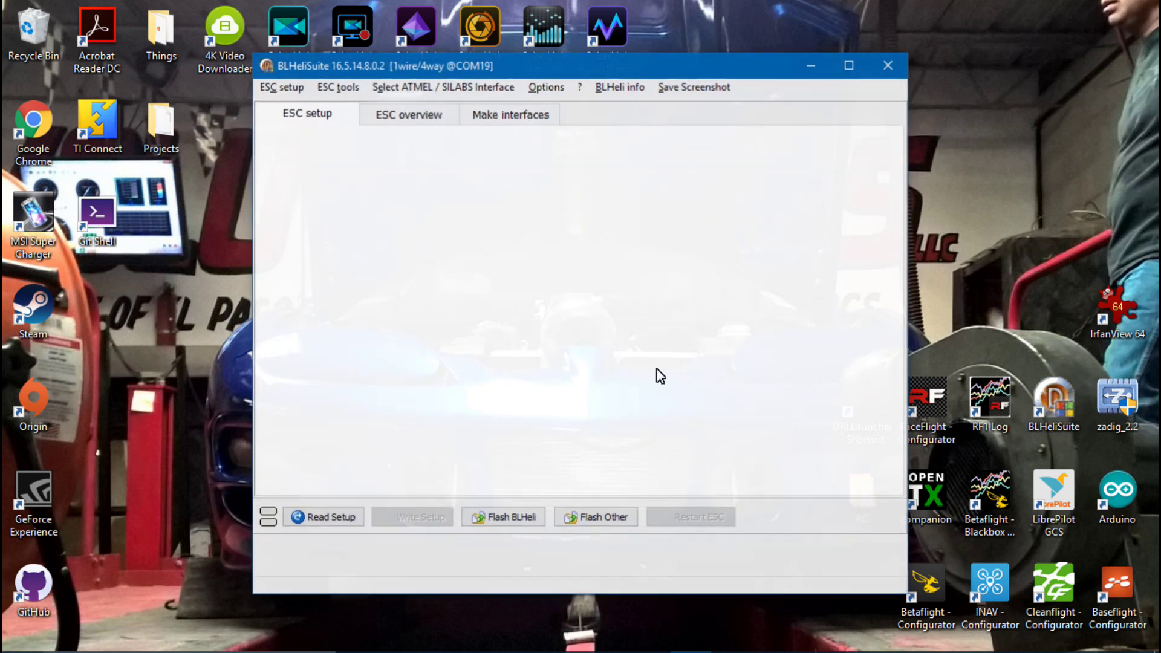
pyautogui.click(480, 544)
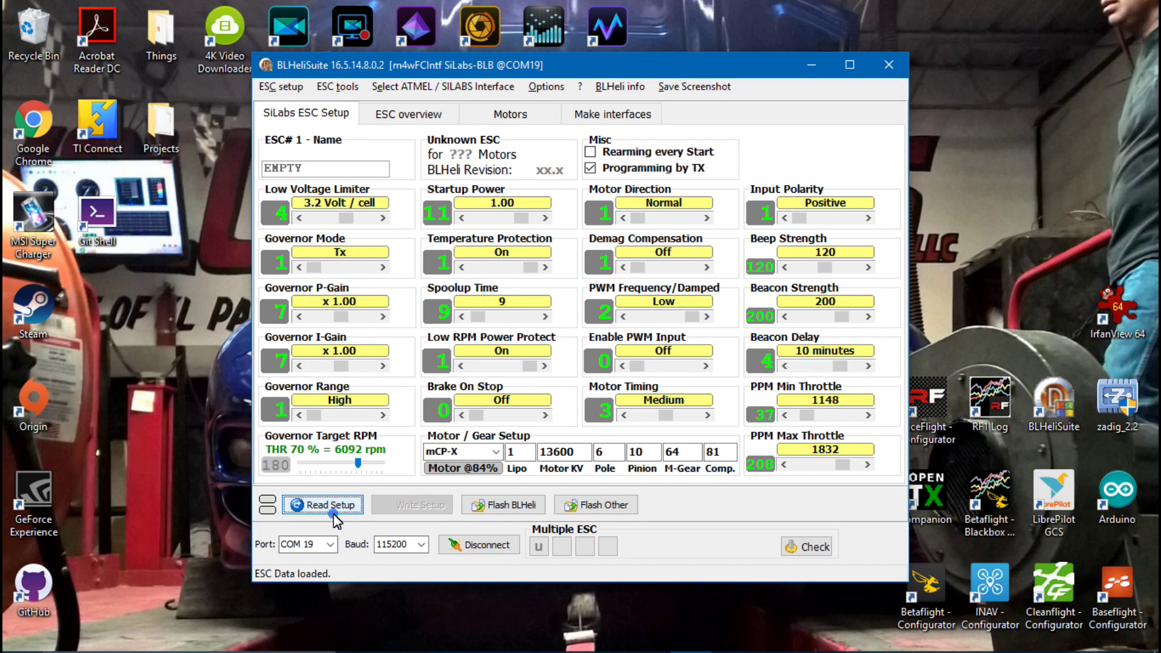
pyautogui.click(332, 508)
pyautogui.click(579, 460)
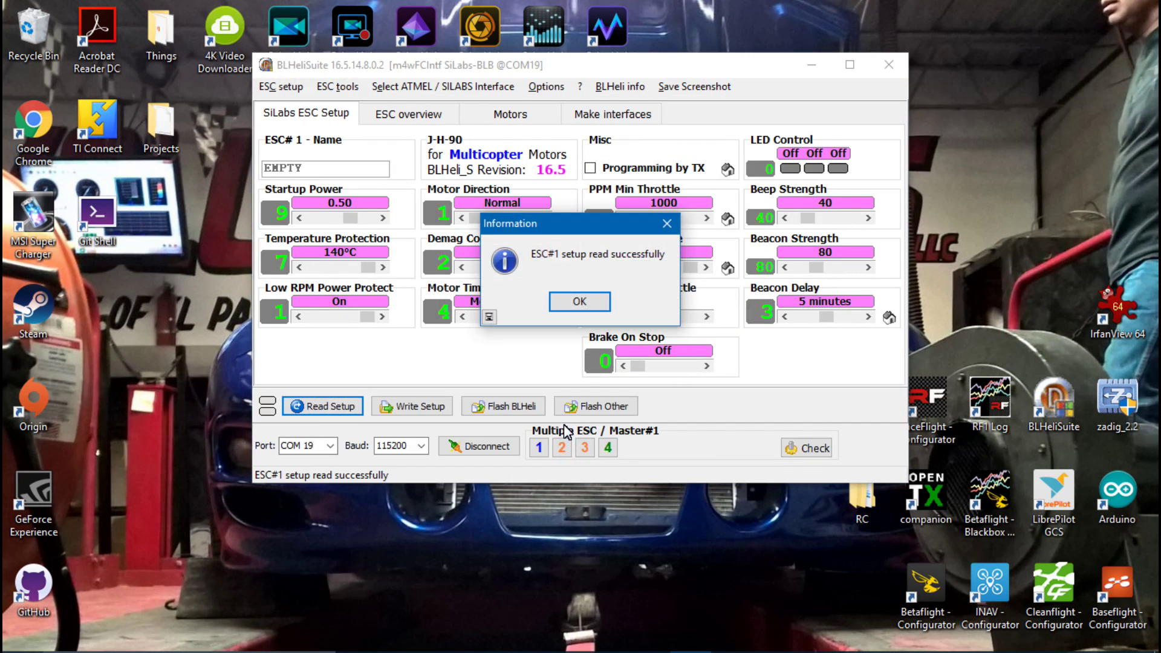
pyautogui.click(572, 301)
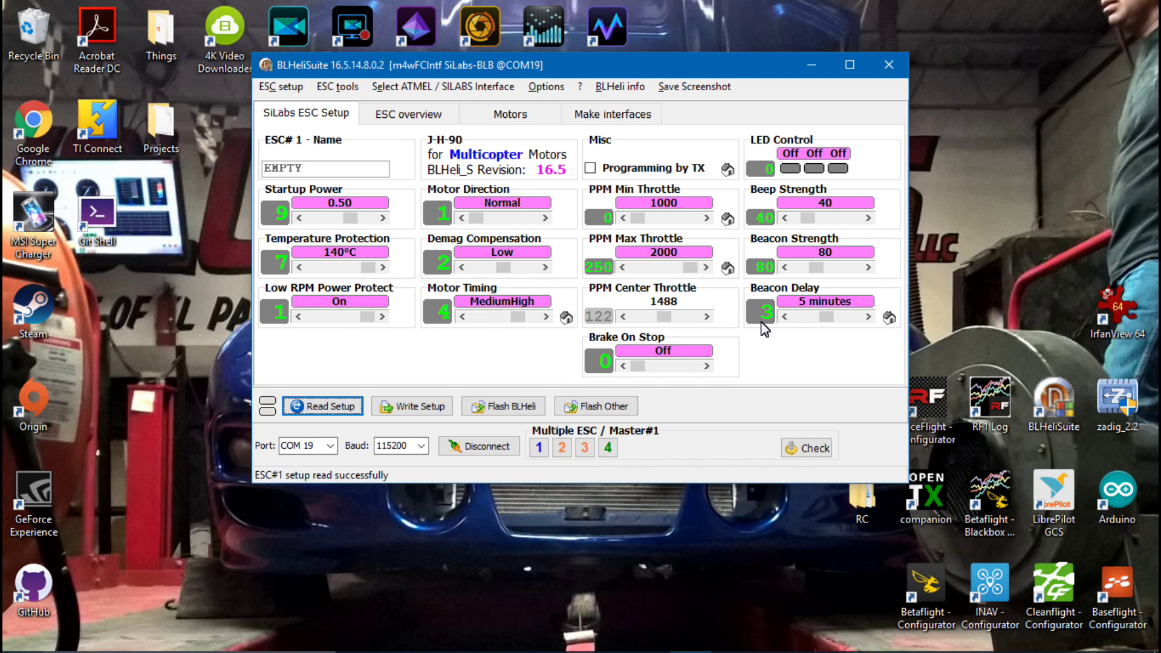
# - Try PPM Min Throttle at 1620 and PPM Max Throttle at 1760, returning them to 1000 and 2004
pyautogui.moveTo(765, 312)
pyautogui.moveTo(763, 254)
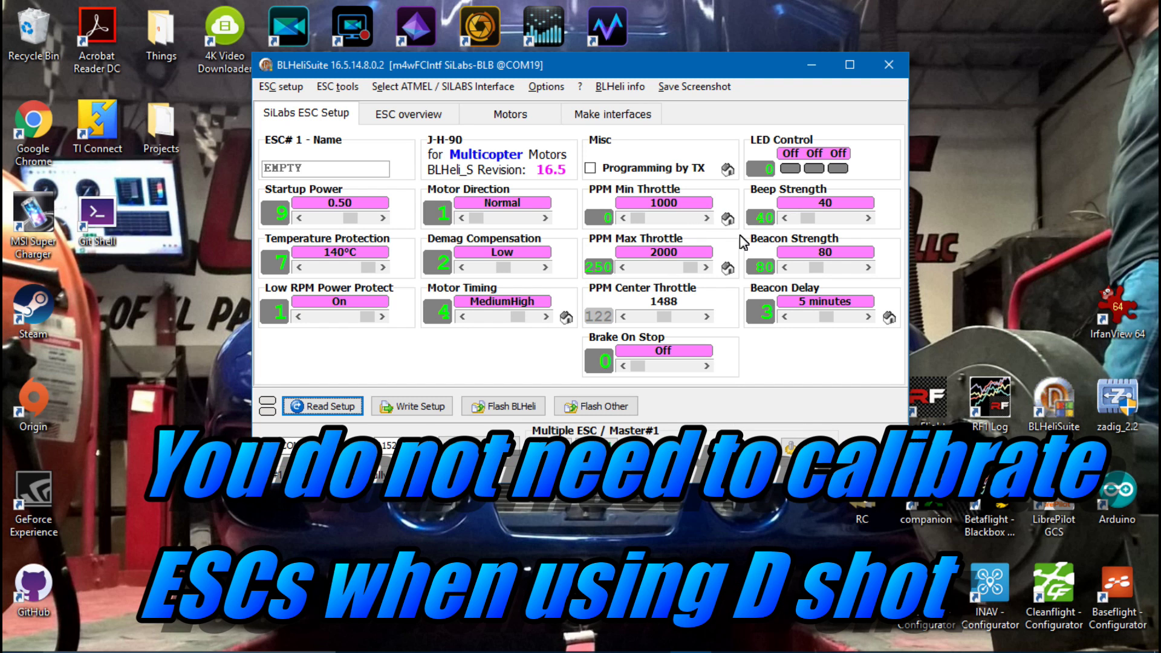
pyautogui.moveTo(638, 218); pyautogui.dragTo(672, 221)
pyautogui.moveTo(689, 266); pyautogui.dragTo(677, 267)
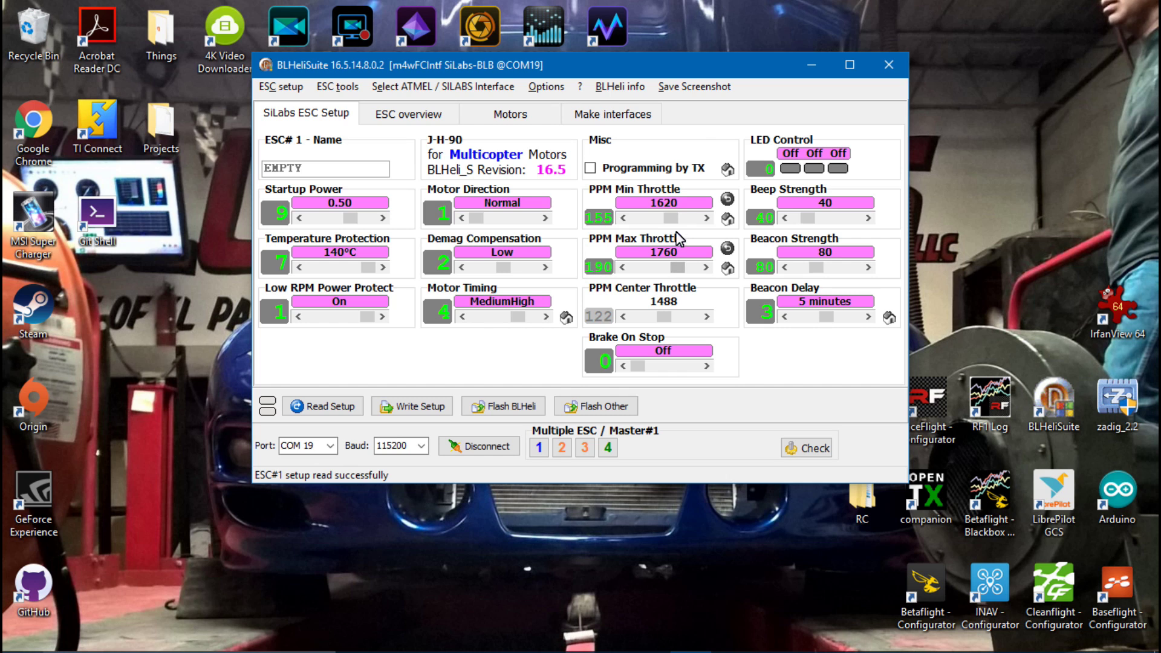
pyautogui.moveTo(662, 221); pyautogui.dragTo(633, 224)
pyautogui.click(705, 267)
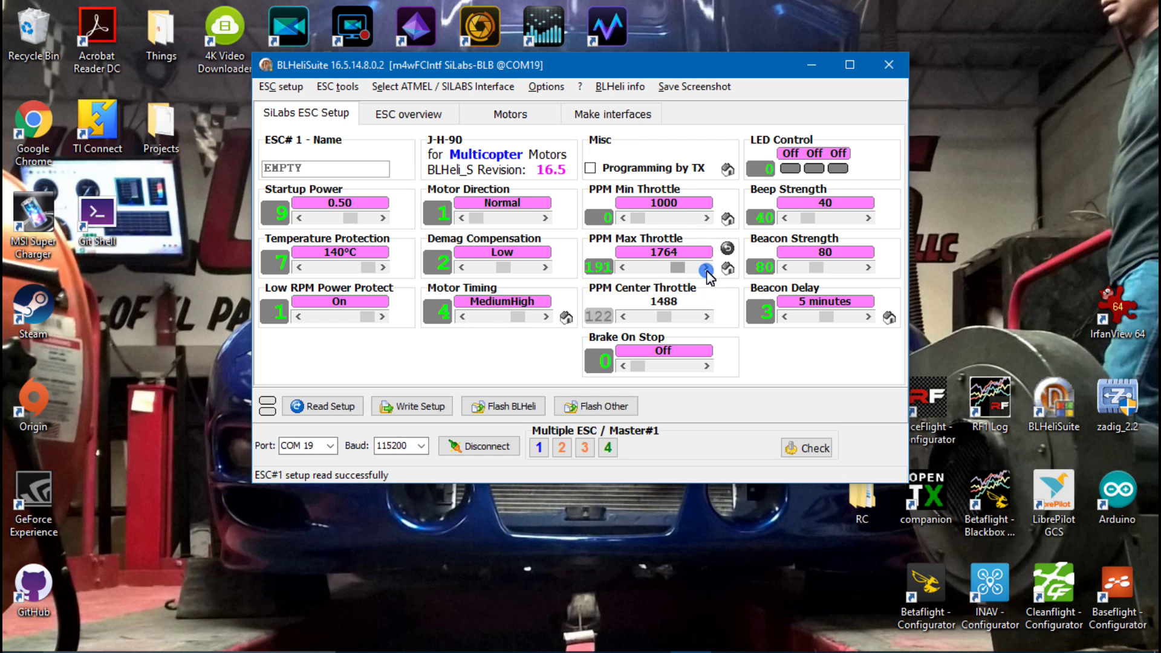
pyautogui.click(705, 268)
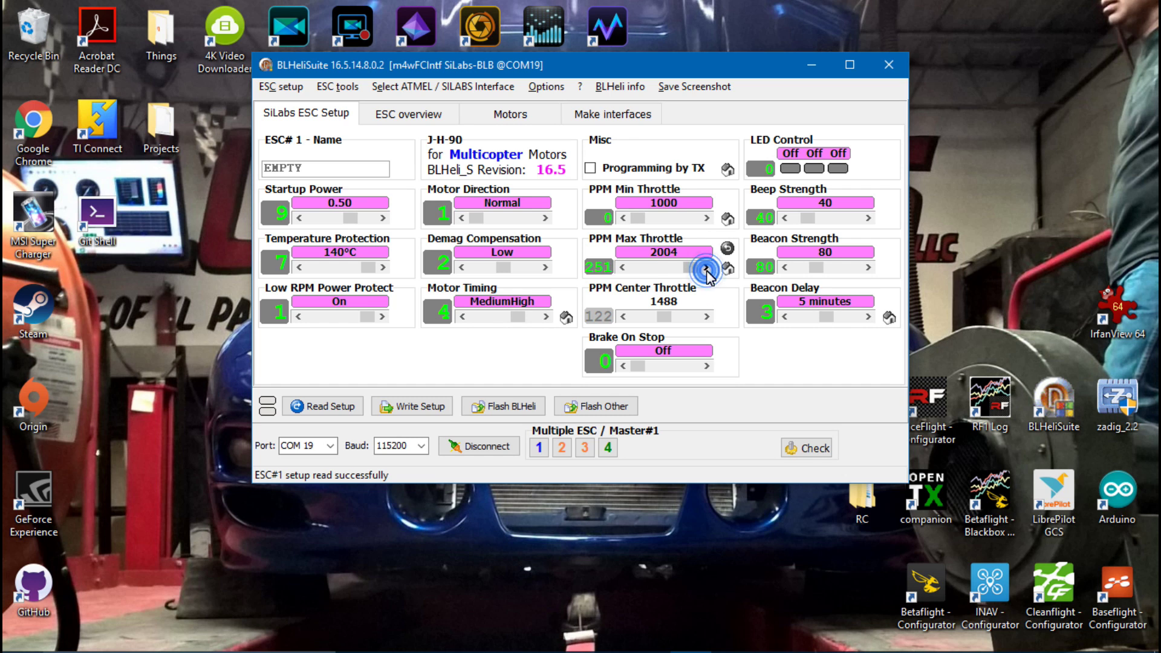
# - Reconnect to the flight controller and read the ESC setups again without writing the throttle edits
pyautogui.click(483, 448)
pyautogui.click(481, 448)
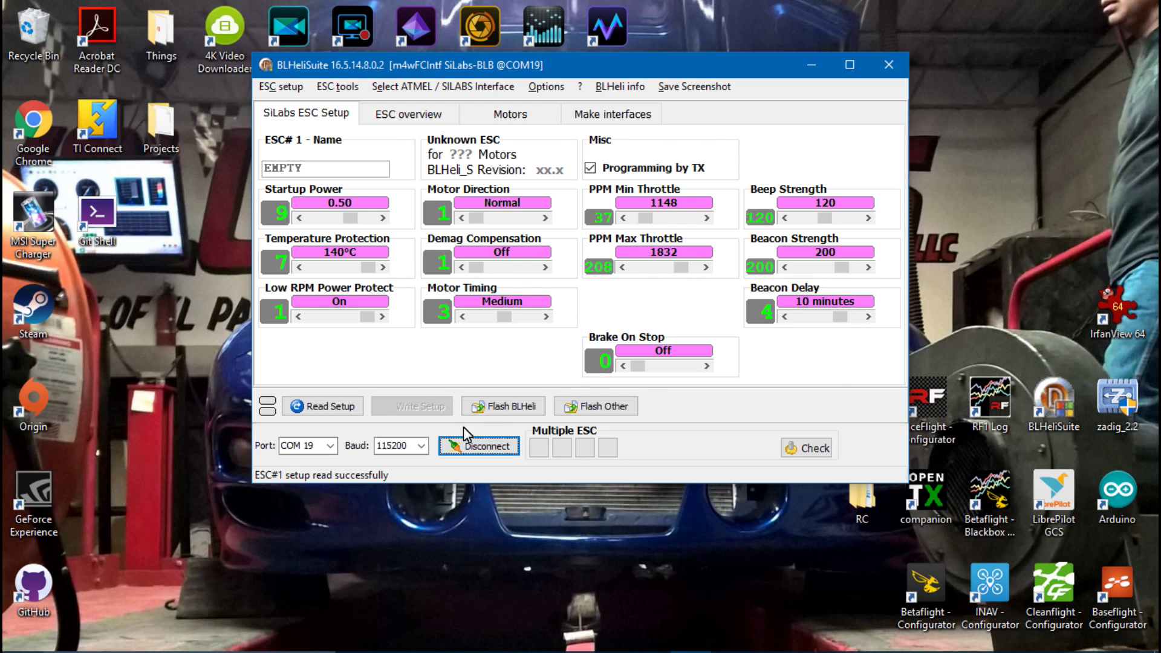
pyautogui.click(329, 406)
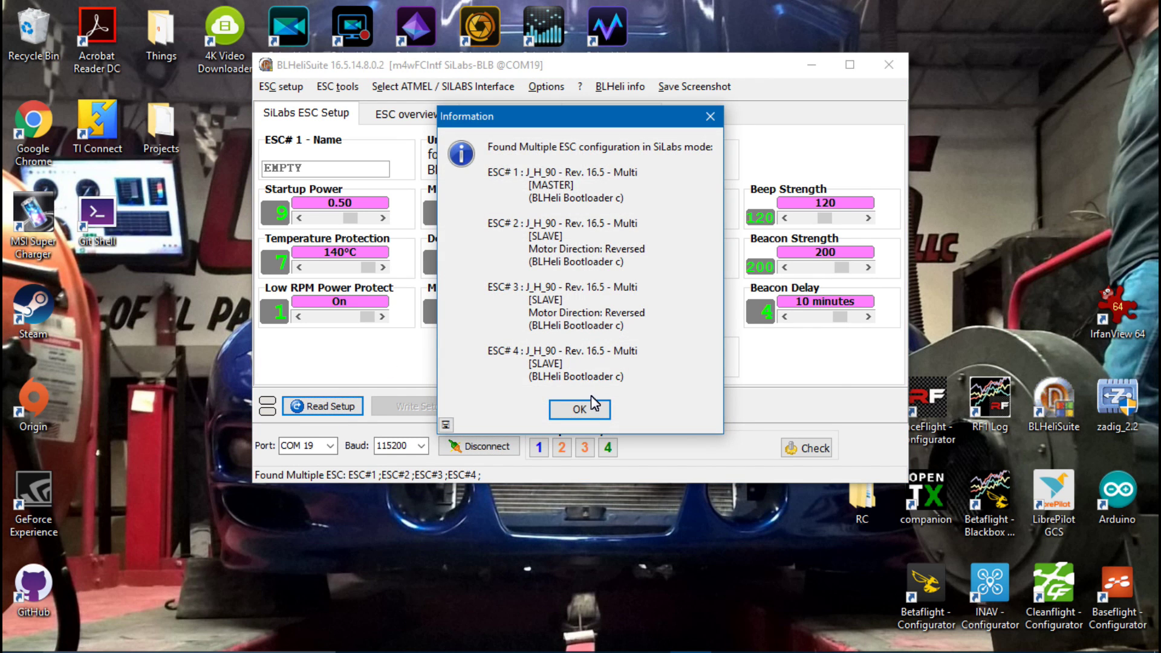
pyautogui.click(594, 407)
pyautogui.click(578, 301)
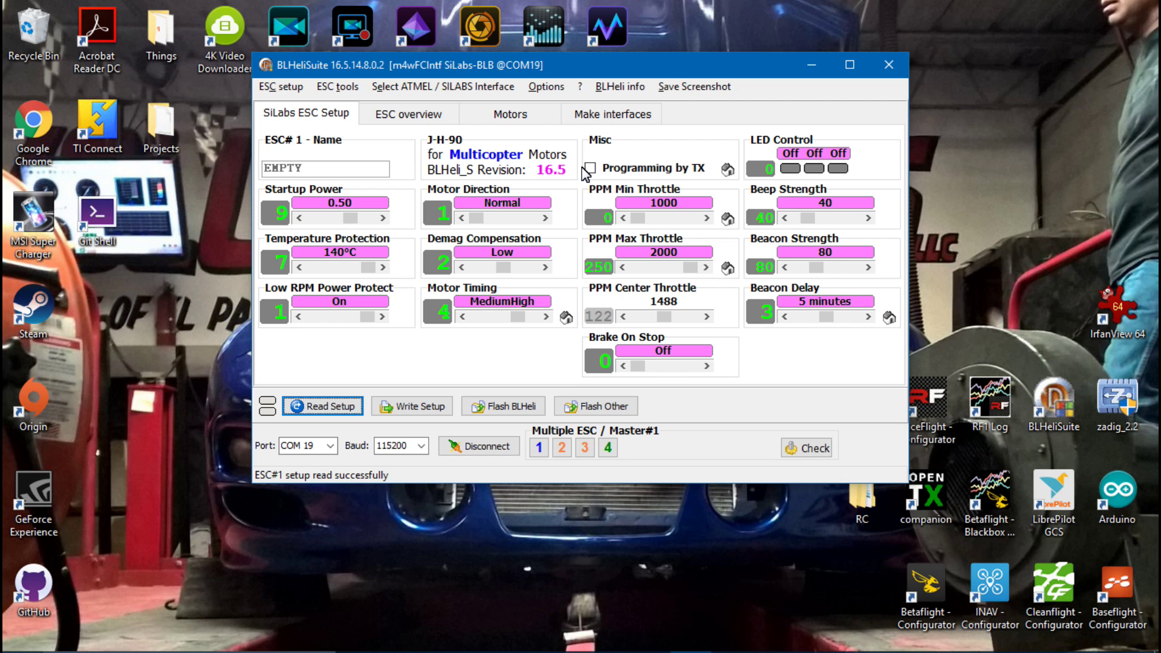
# - Close BLHeliSuite, switch to Betaflight Configurator and connect to the flight controller on COM19 at 115200 baud
pyautogui.click(886, 66)
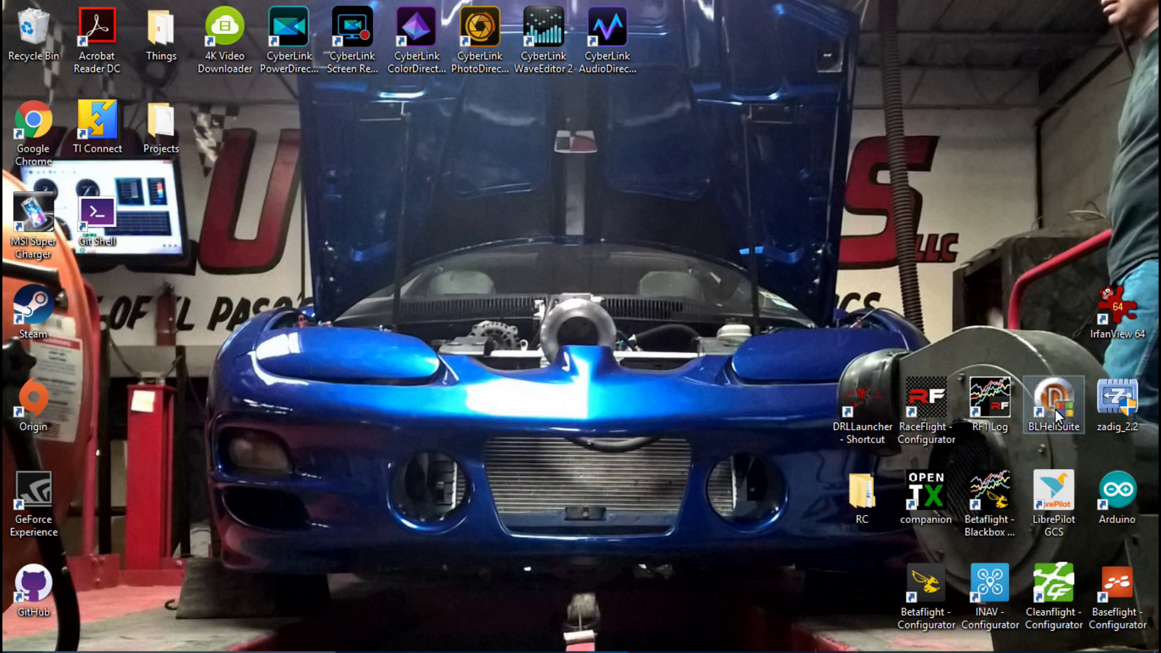
pyautogui.doubleClick(934, 582)
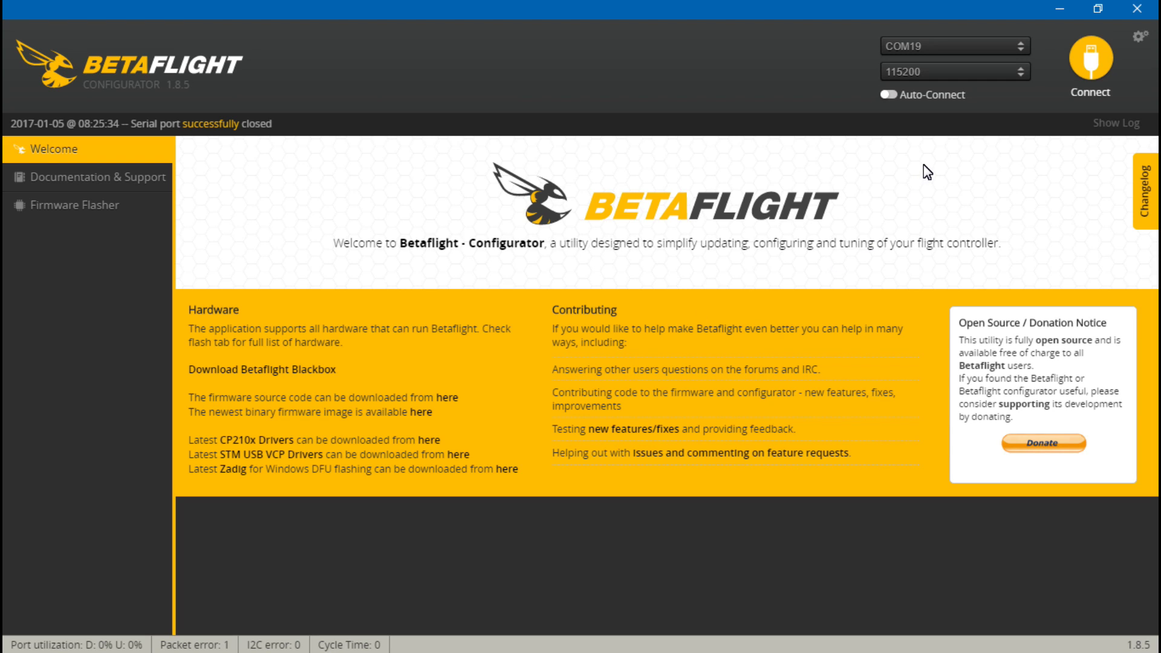
pyautogui.click(1090, 69)
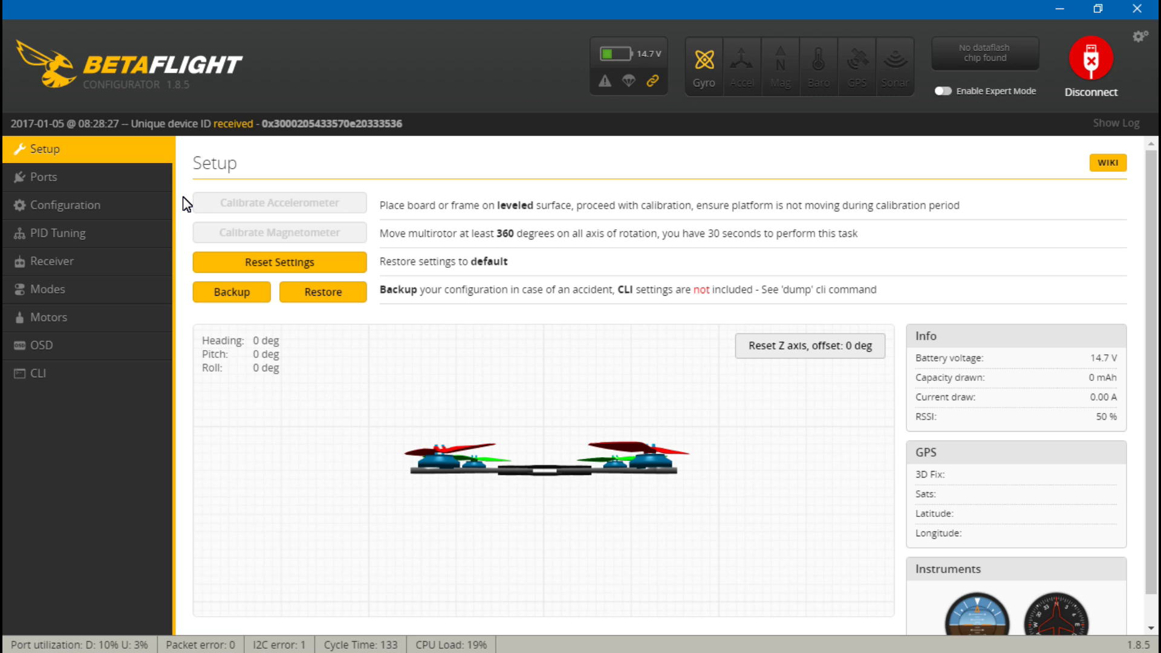
# - Examine the configuration's ESC/Motor protocol options, throttle values, and gyro update and PID loop frequencies, keeping DSHOT600 selected
pyautogui.click(63, 208)
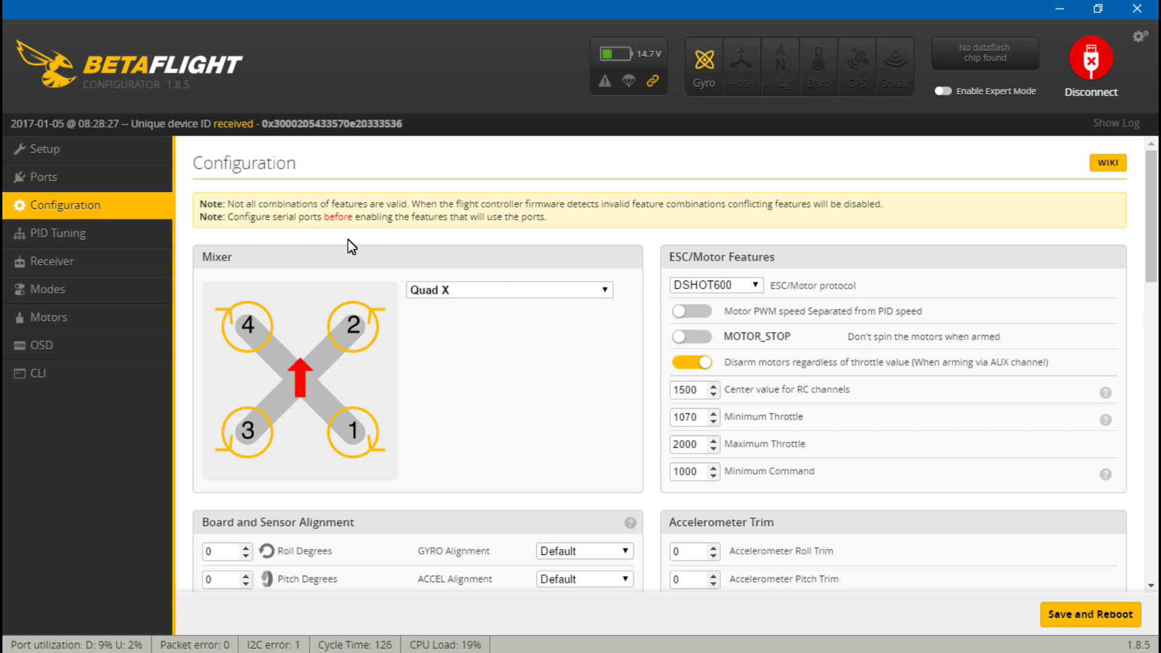
pyautogui.click(759, 285)
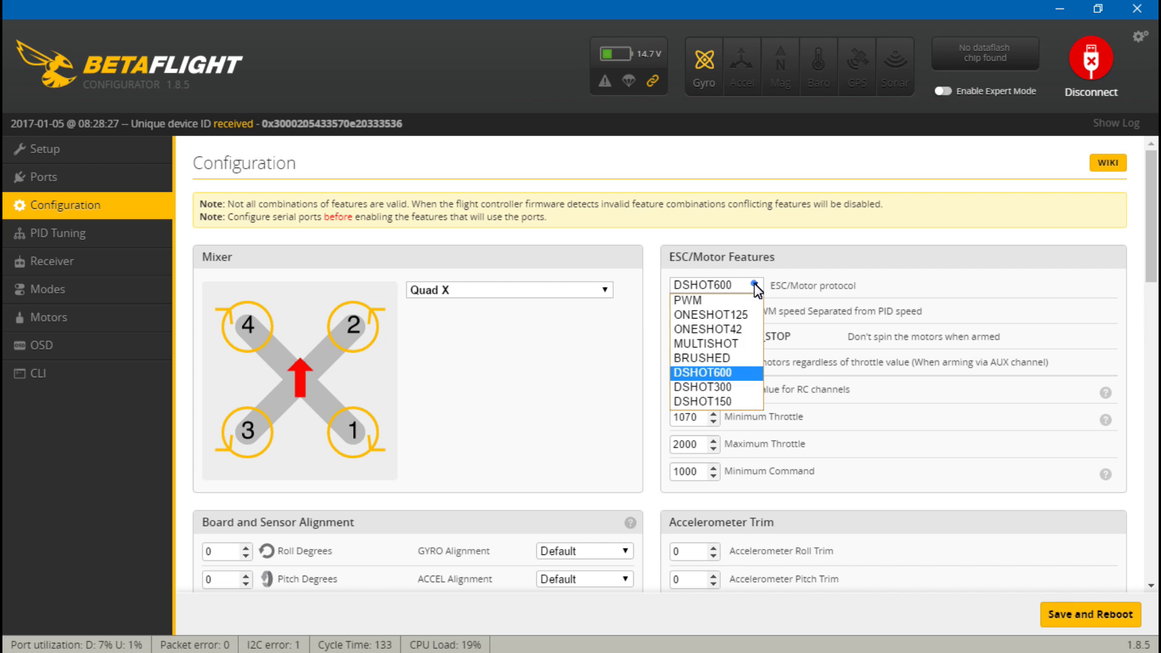
pyautogui.click(744, 371)
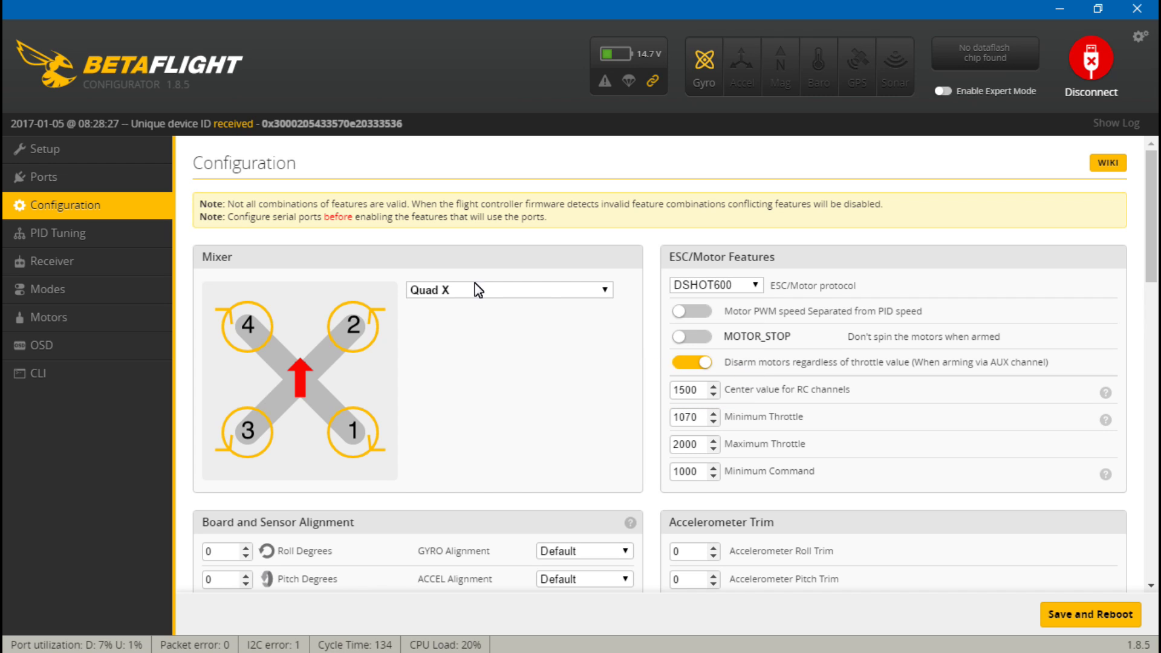
pyautogui.click(72, 261)
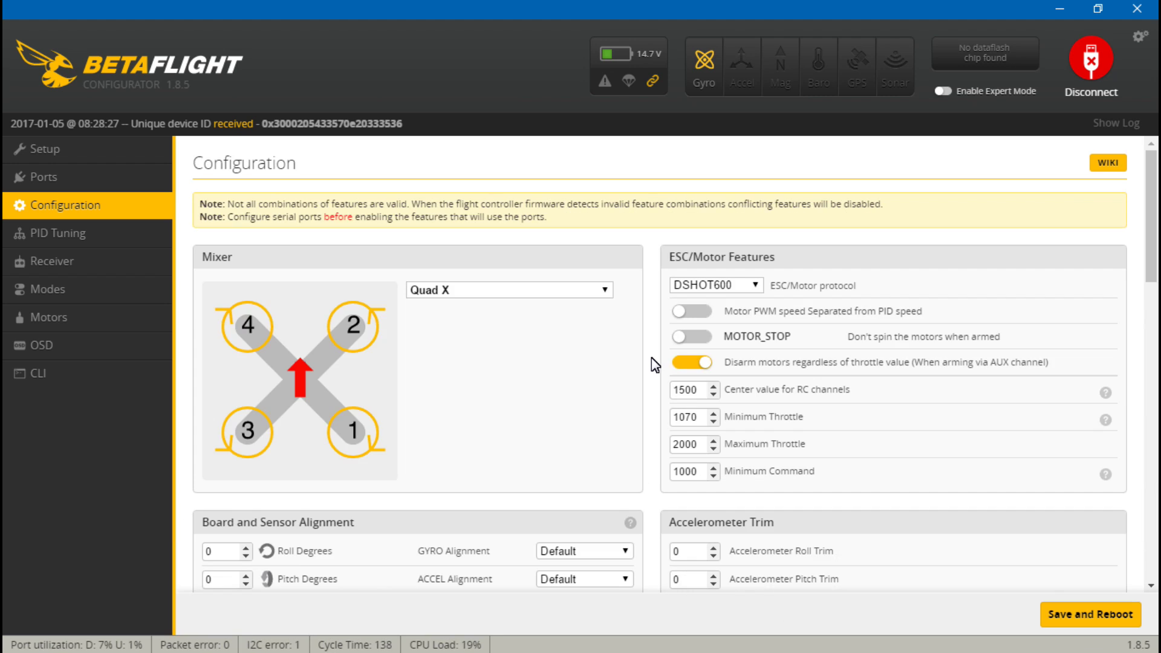
pyautogui.scroll(-10, 654, 364)
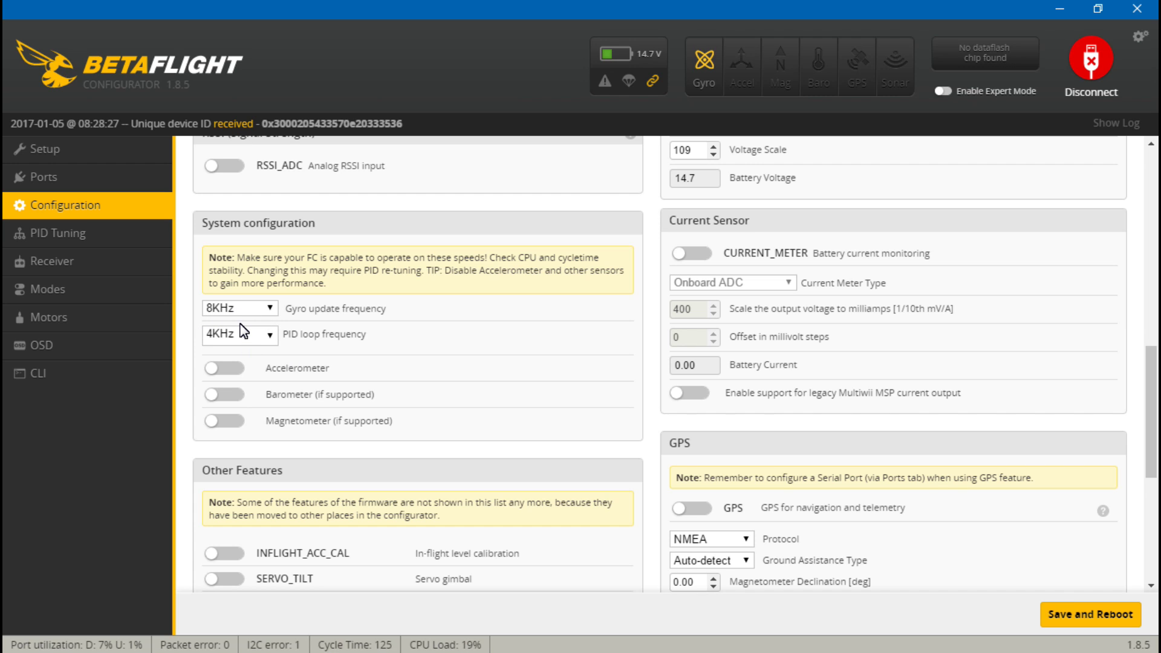
pyautogui.scroll(10, 647, 356)
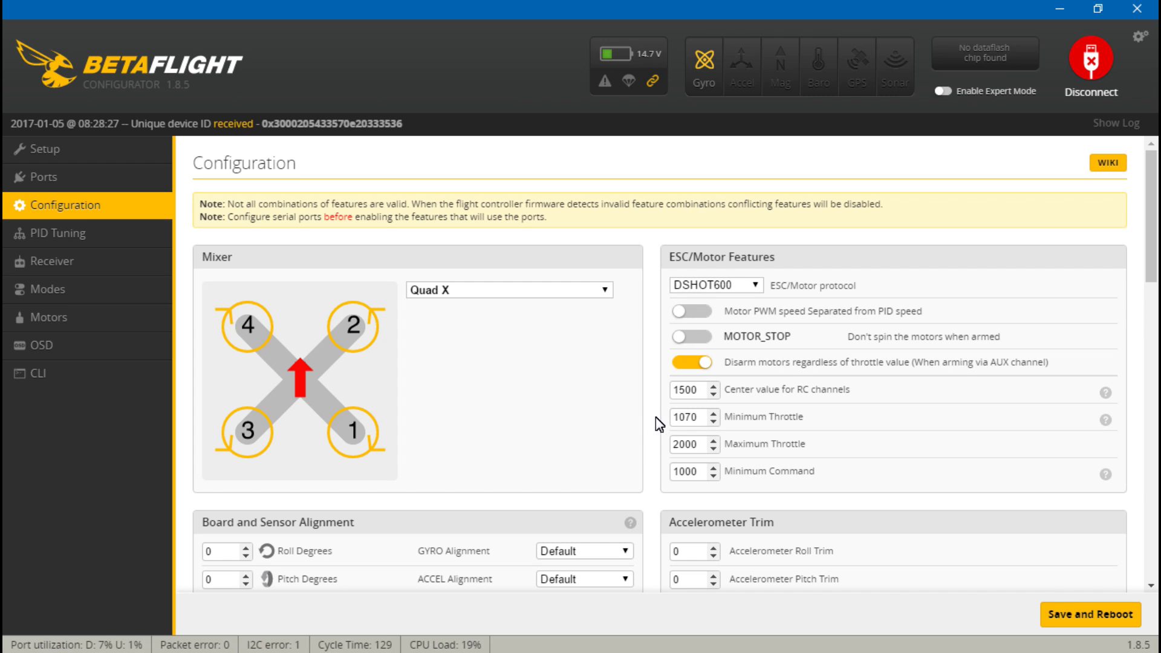
# - Save the ESC/Motor protocol as MULTISHOT with a reboot and check the motor outputs
pyautogui.click(715, 285)
pyautogui.click(723, 343)
pyautogui.click(1079, 614)
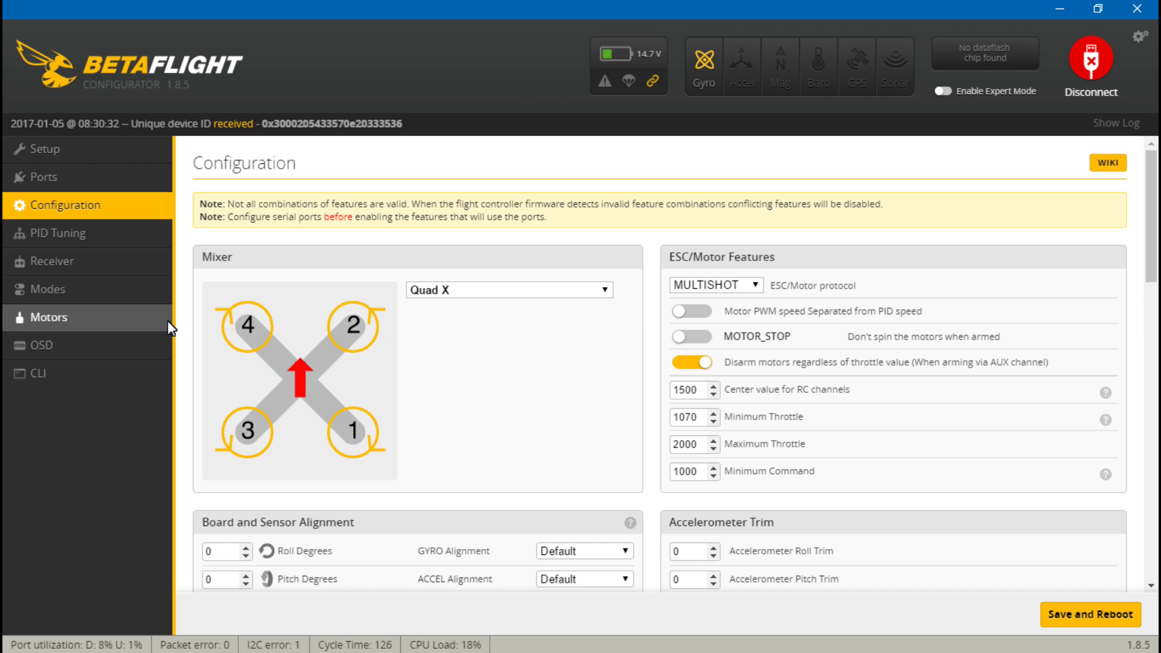
pyautogui.click(100, 320)
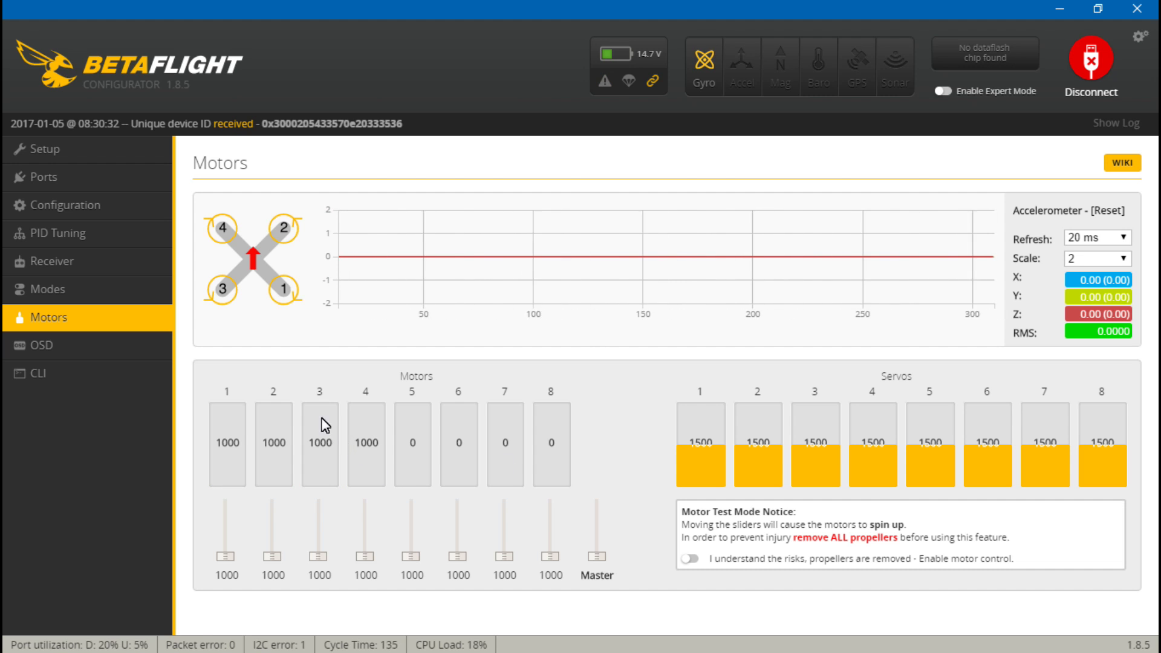
# - Save a Minimum Throttle of 1050 with a reboot and check the motor outputs under MULTISHOT
pyautogui.click(107, 201)
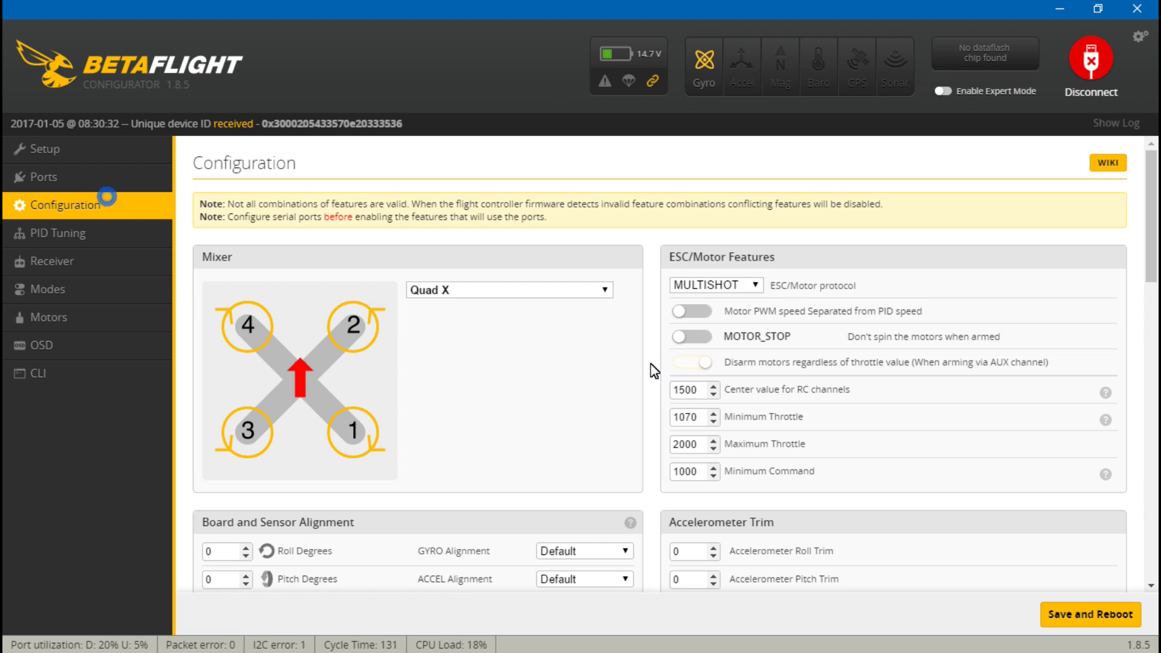
pyautogui.click(715, 423)
pyautogui.click(716, 423)
pyautogui.click(714, 416)
pyautogui.click(713, 413)
pyautogui.click(714, 412)
pyautogui.click(713, 413)
pyautogui.click(713, 412)
pyautogui.click(713, 413)
pyautogui.click(713, 413)
pyautogui.click(714, 412)
pyautogui.click(713, 413)
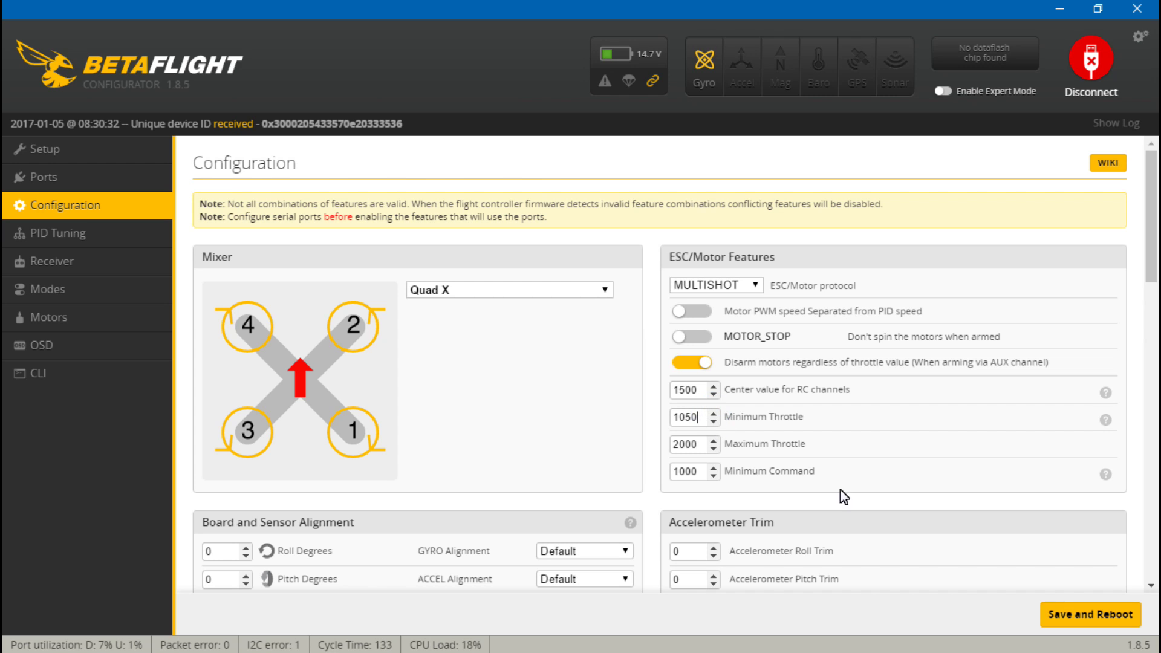
pyautogui.click(1076, 609)
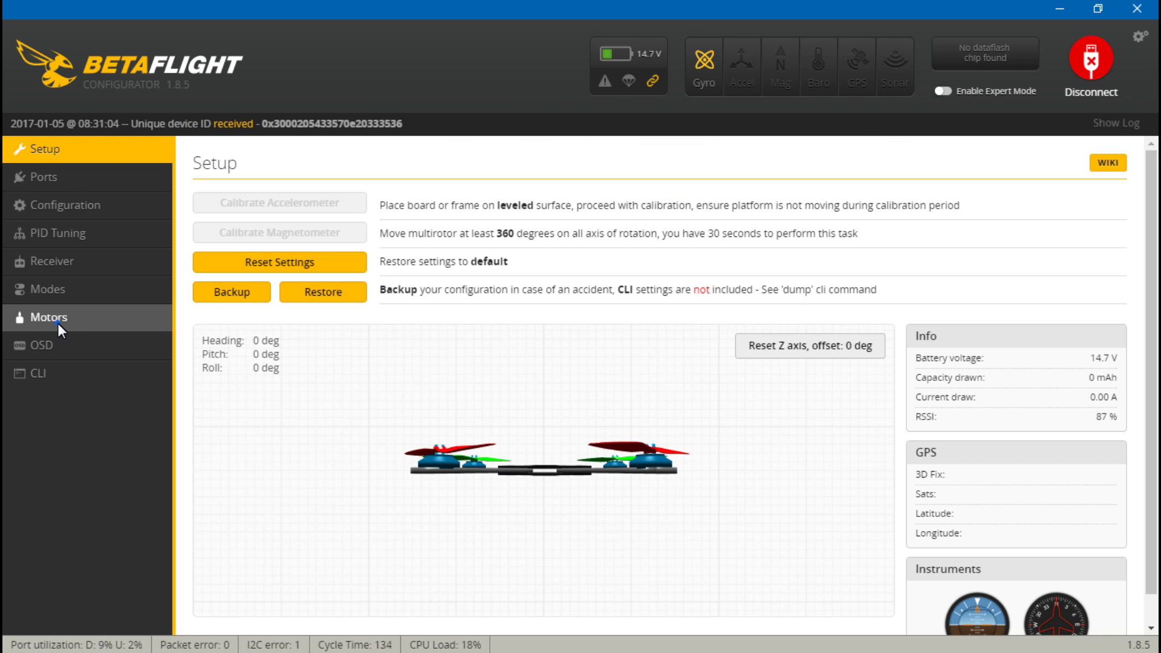
pyautogui.click(57, 323)
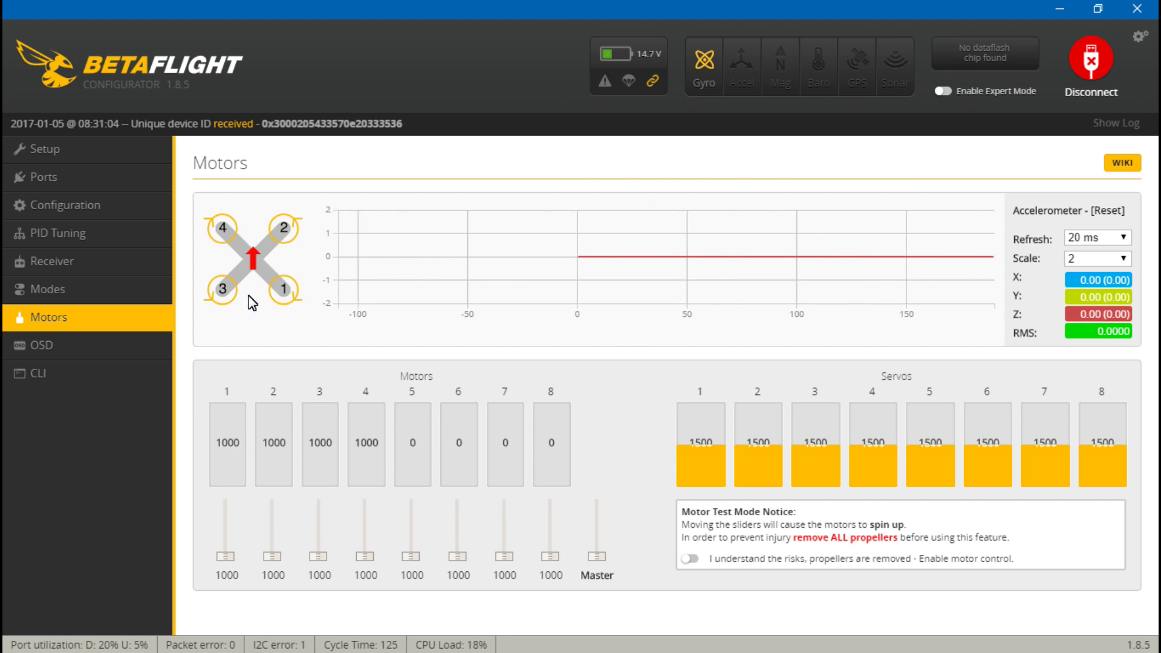
# - Save the ESC/Motor protocol as DSHOT600 with a reboot and check the motor outputs
pyautogui.click(67, 204)
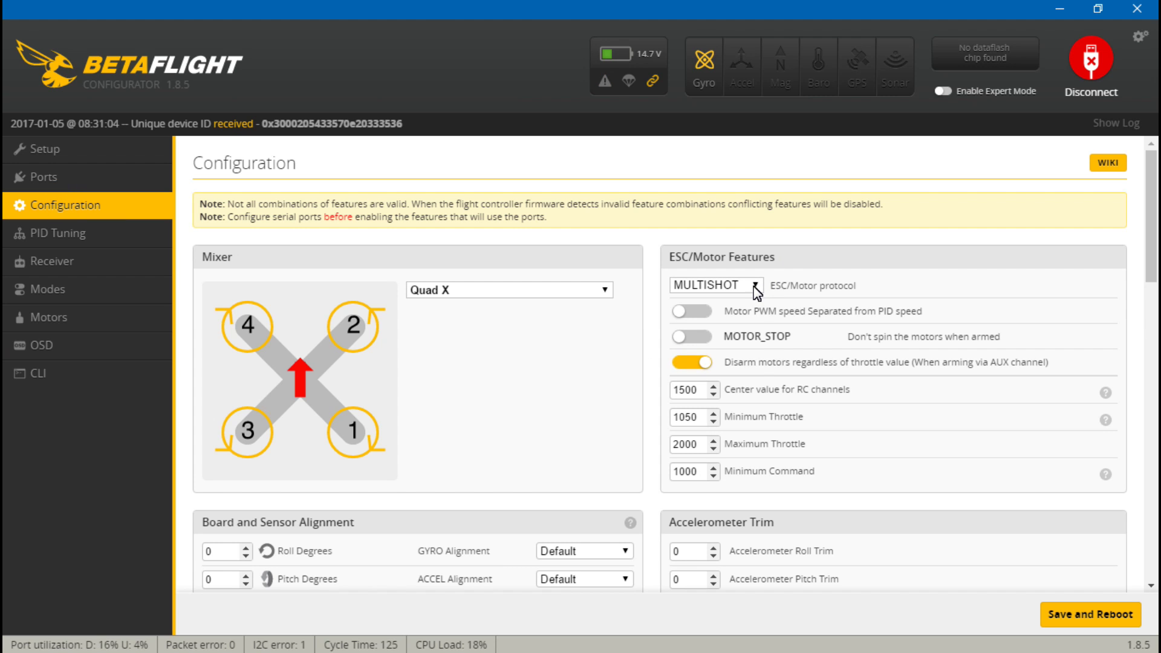
pyautogui.click(755, 286)
pyautogui.click(709, 367)
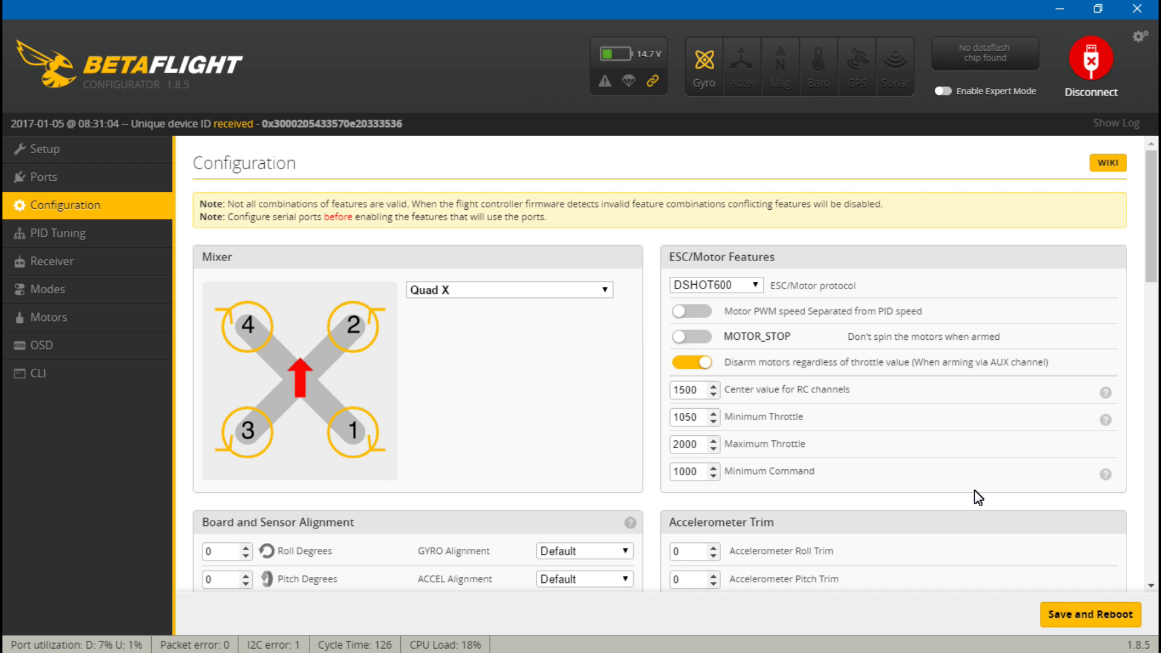
pyautogui.click(1071, 612)
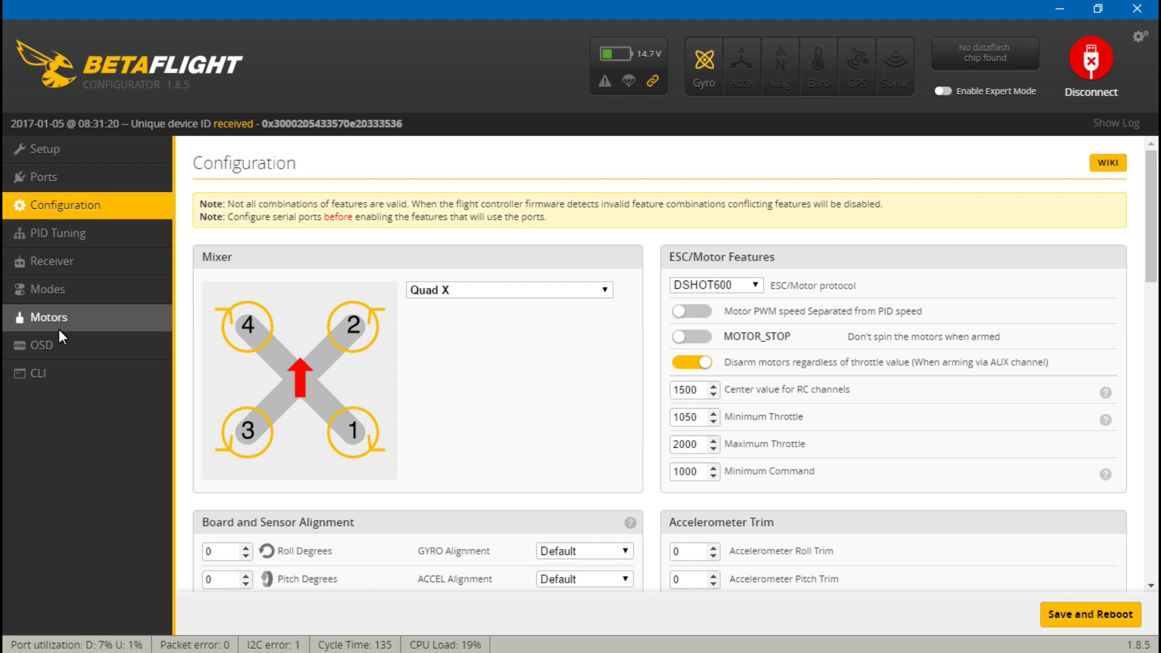
pyautogui.click(84, 332)
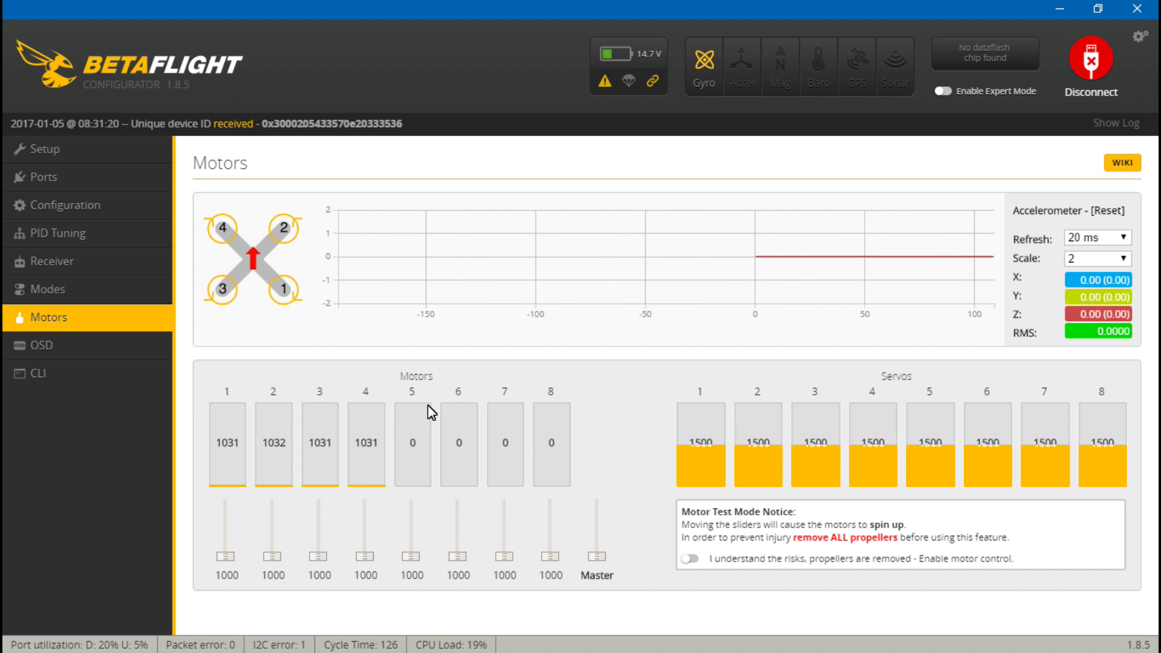
# - Save a Minimum Throttle of 1100 with a reboot and check the motor outputs under DSHOT600
pyautogui.click(112, 204)
pyautogui.click(697, 420)
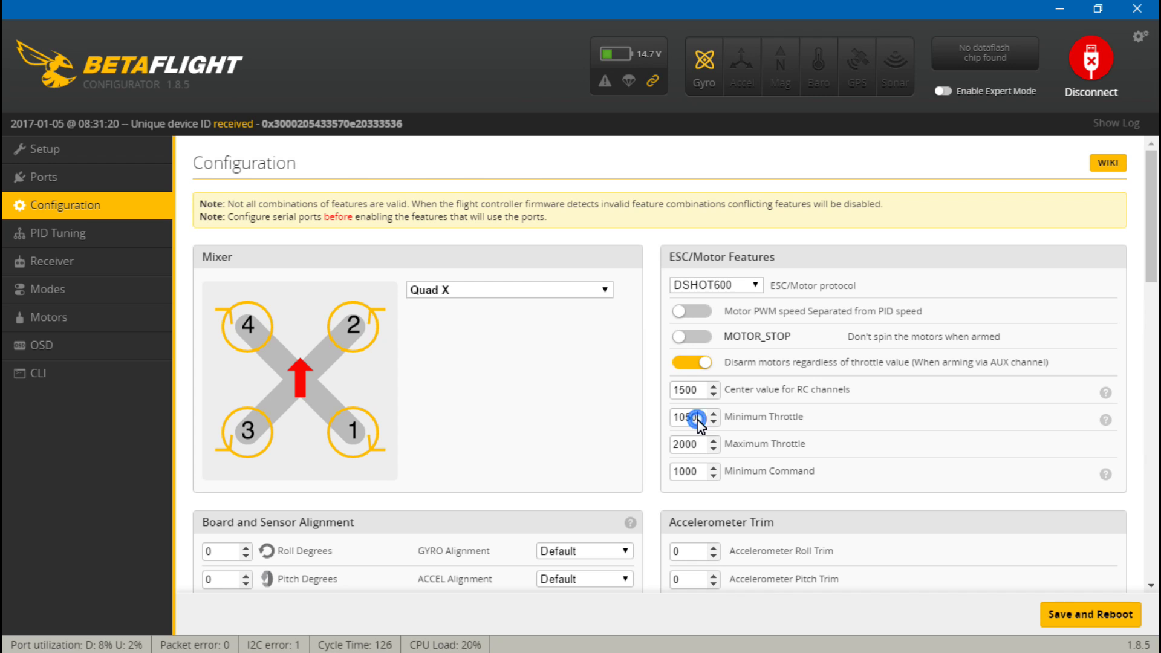
pyautogui.press('BackSpace')
pyautogui.press('BackSpace')
pyautogui.write('100')
pyautogui.click(1118, 622)
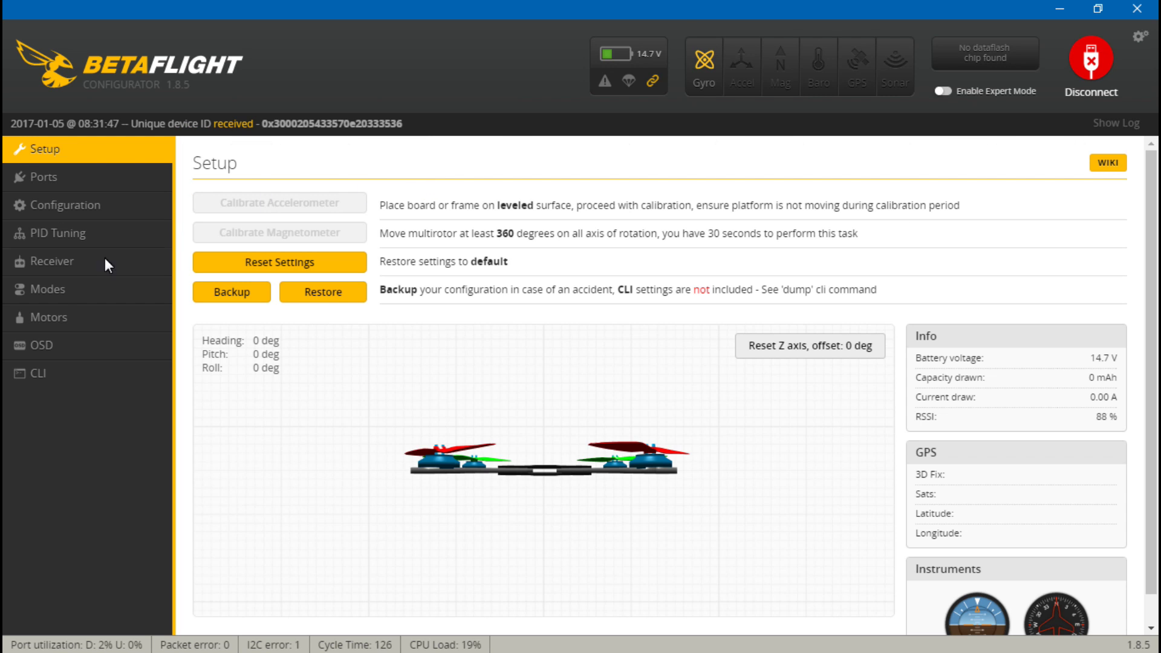
pyautogui.click(56, 319)
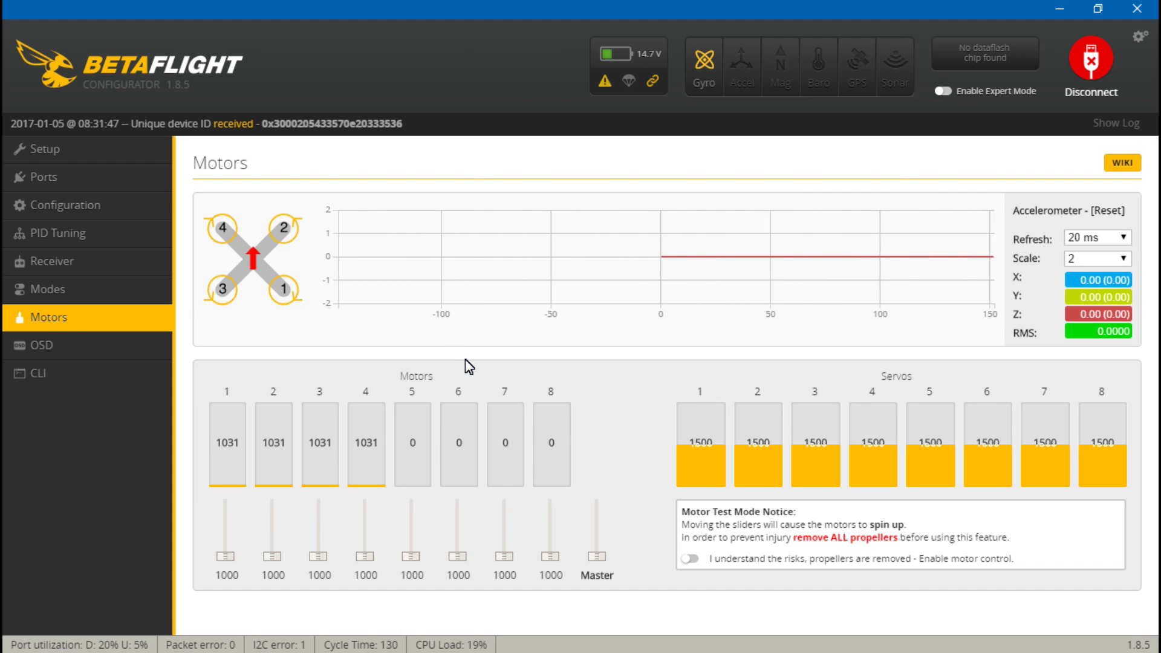
# - Set the Minimum Throttle to 1070 in the configuration and save it with a reboot
pyautogui.click(60, 207)
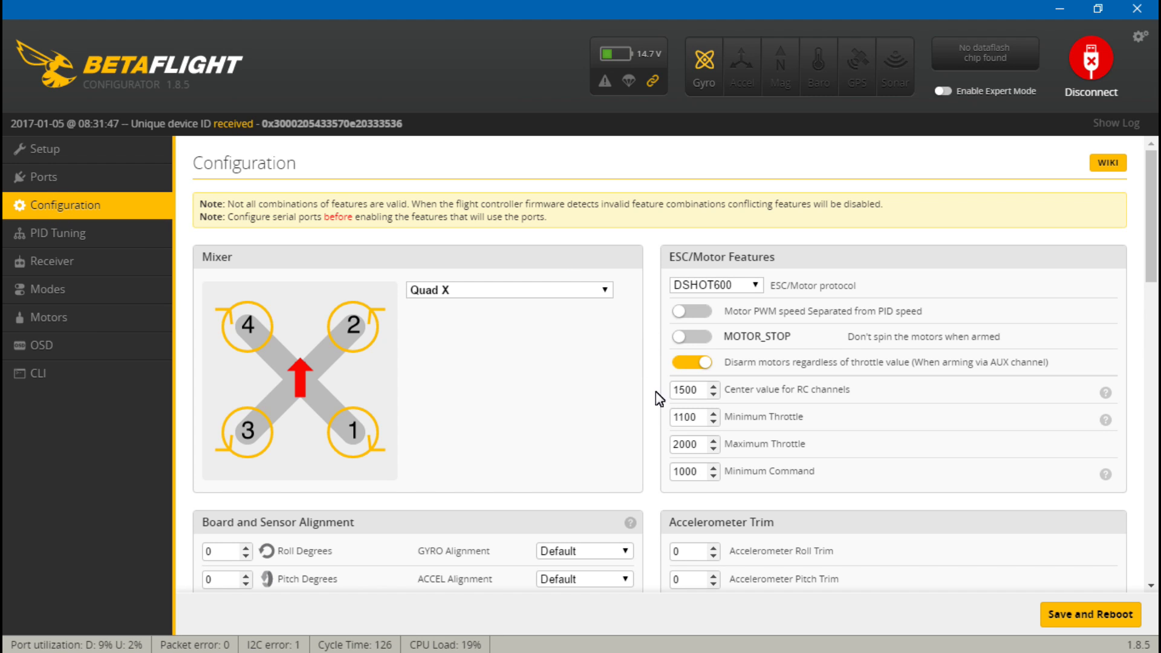
pyautogui.click(700, 417)
pyautogui.press('BackSpace')
pyautogui.press('BackSpace')
pyautogui.write('070')
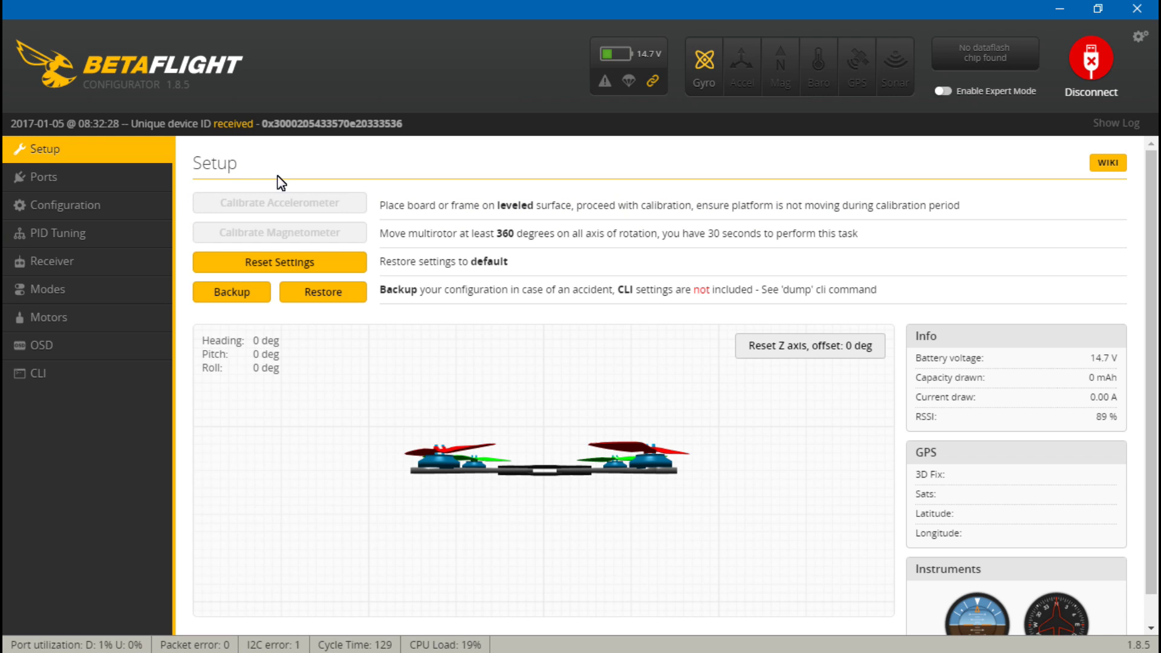
# - Review the ESC/Motor configuration and query the digital idle setting in the CLI with "set digital"
pyautogui.click(74, 204)
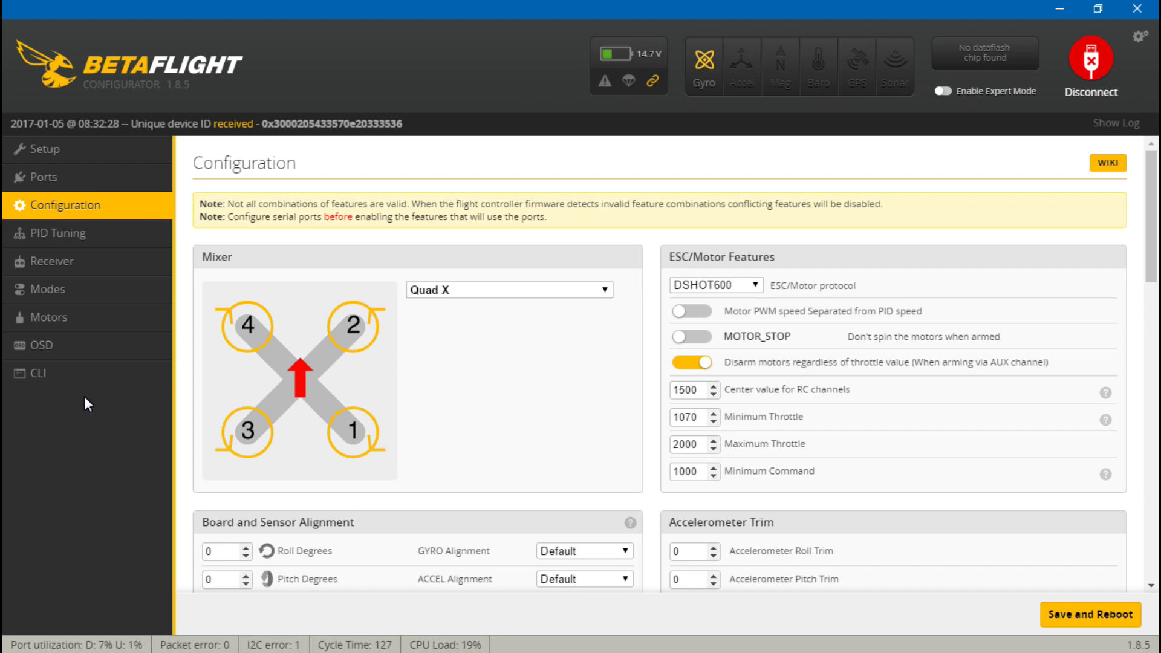
pyautogui.click(57, 376)
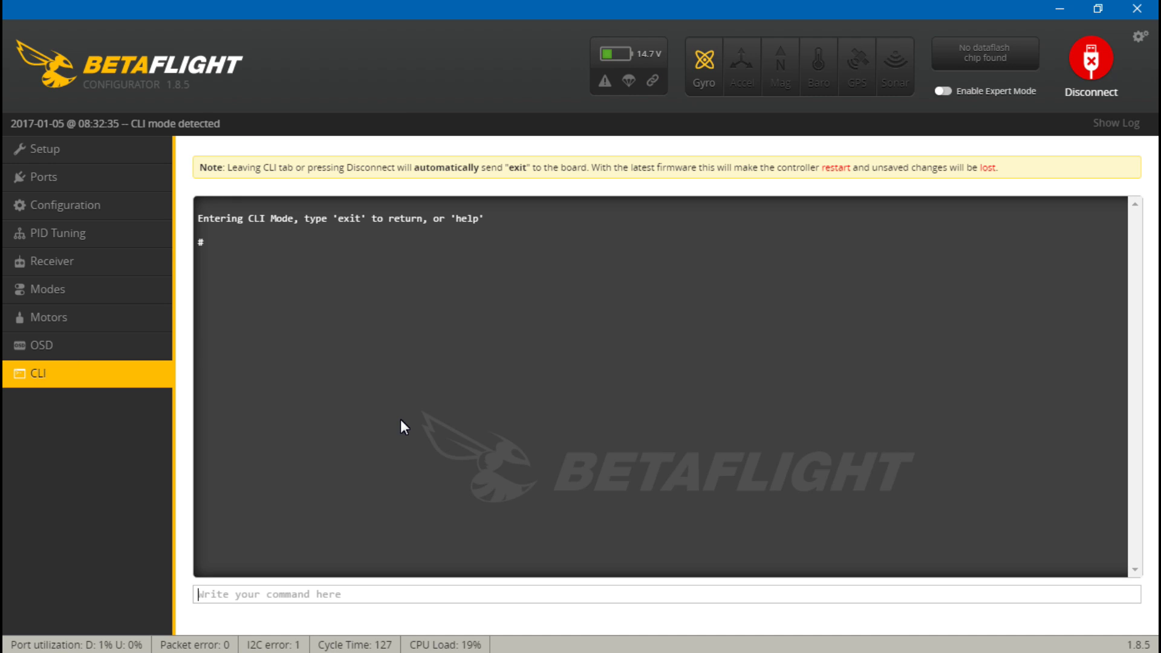
pyautogui.write('set digit')
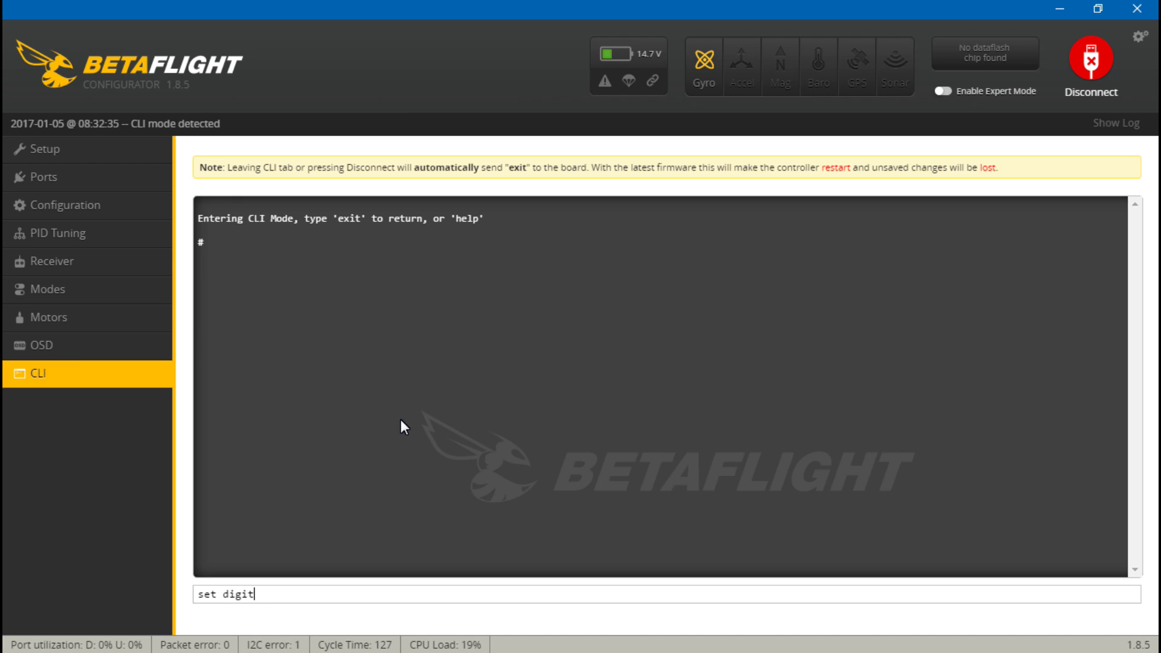
pyautogui.write('al')
pyautogui.press('Return')
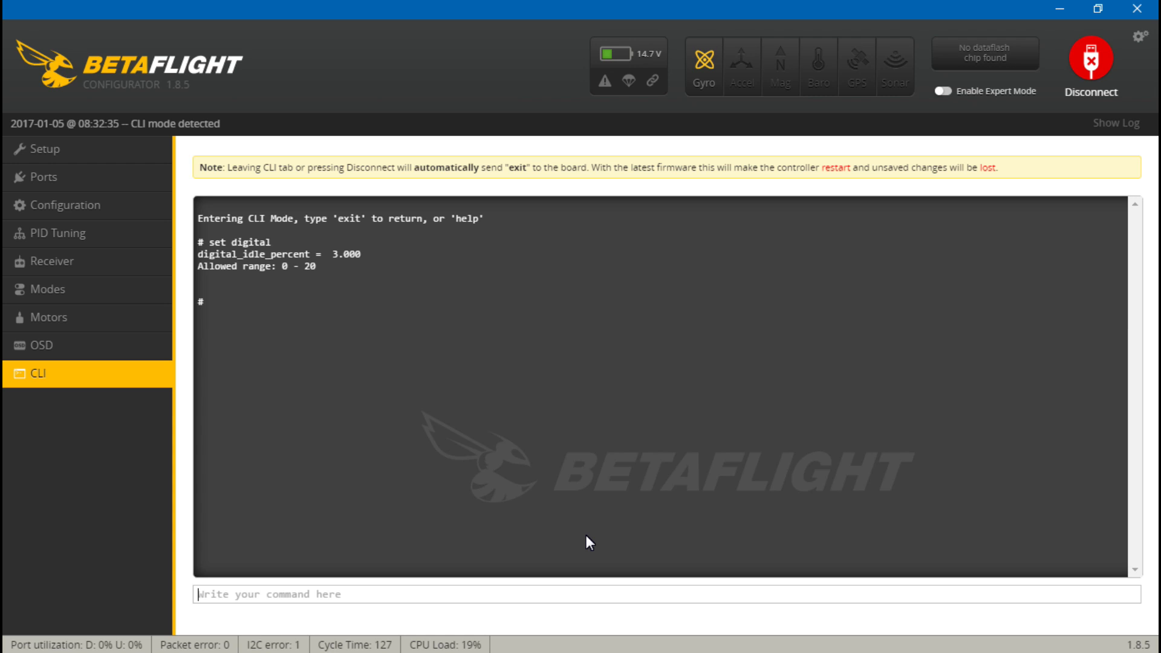
# - Set the digital idle percentage to 4.274 with the CLI command "set digital_idle_percent = 4.274"
pyautogui.write('set digital_id')
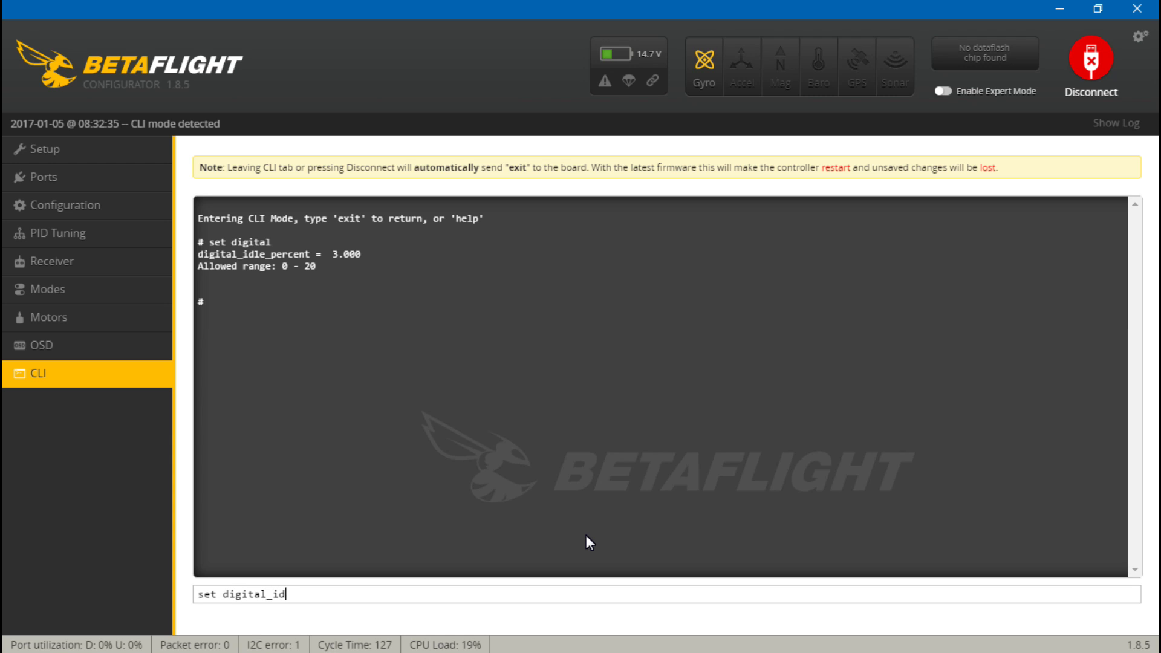
pyautogui.write('le_percent = 4')
pyautogui.press('Menu')
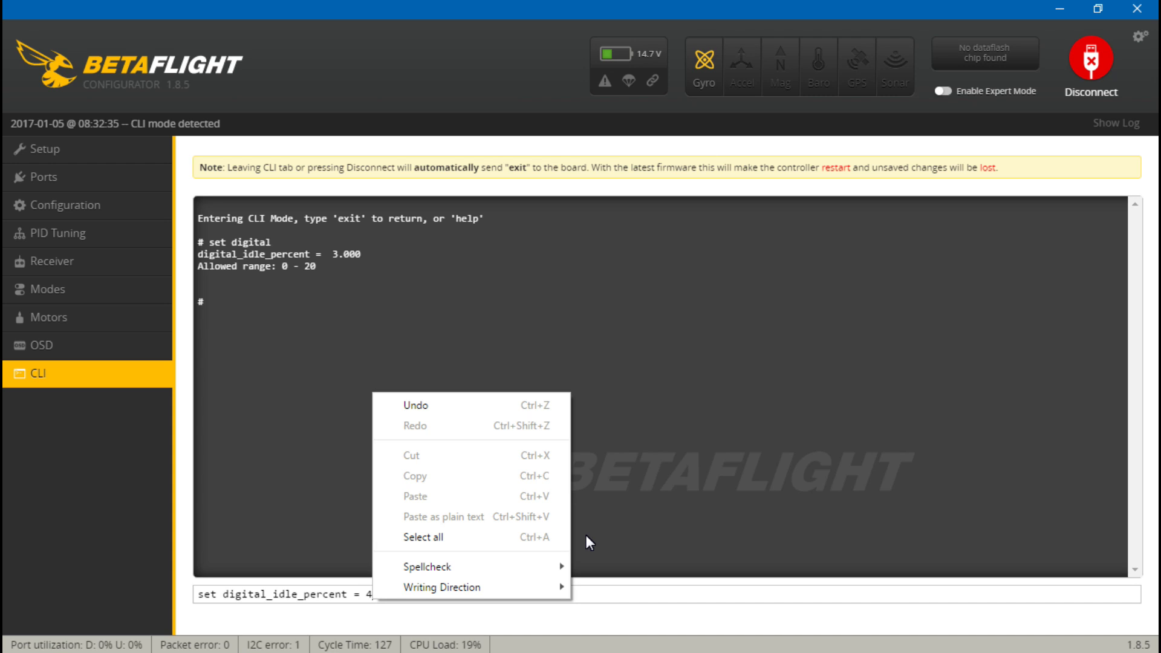
pyautogui.click(590, 600)
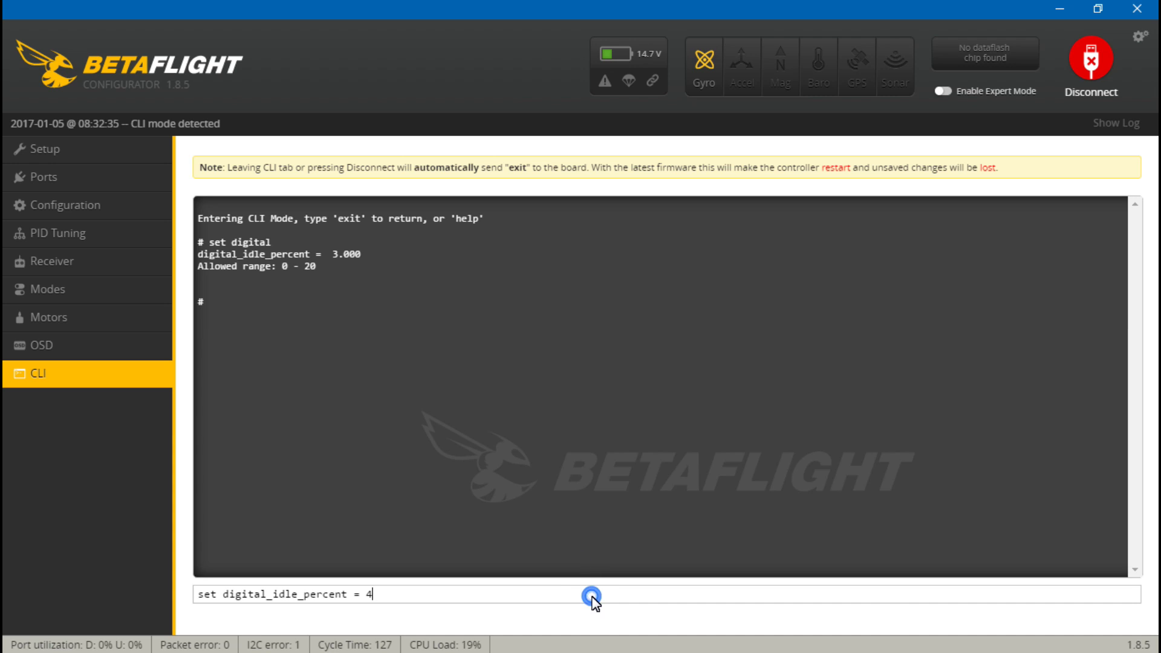
pyautogui.write('.275')
pyautogui.press('BackSpace')
pyautogui.press('Return')
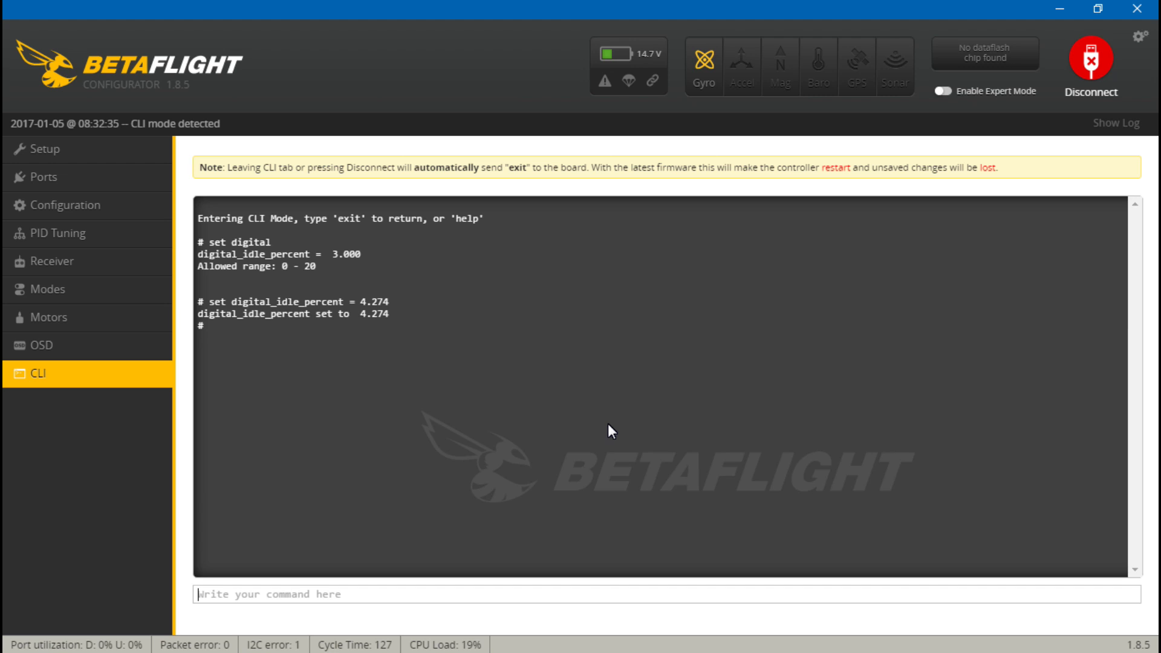
# - Store the CLI change with the "save" command and check the motor outputs after the reboot
pyautogui.write('save')
pyautogui.press('Return')
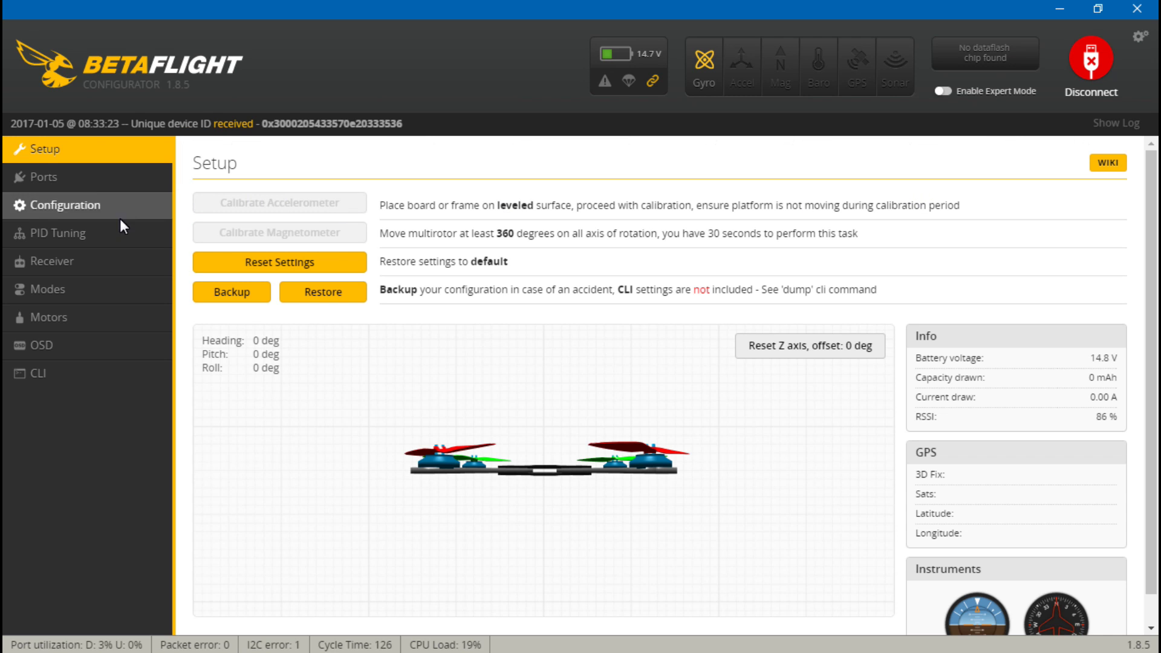
pyautogui.click(64, 318)
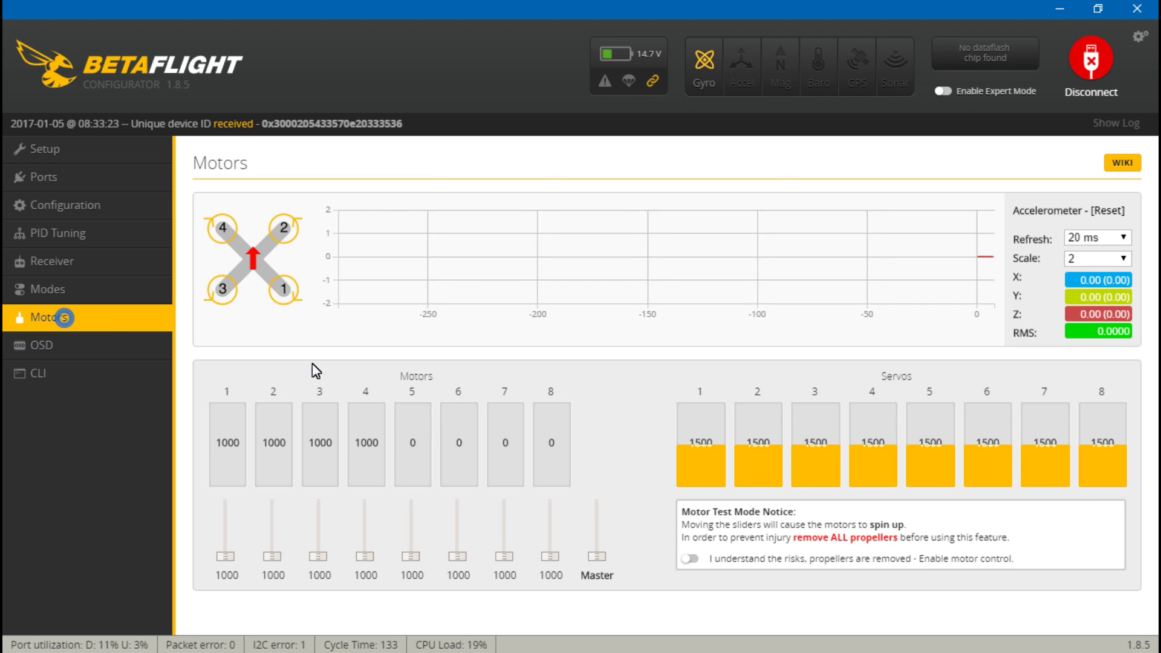